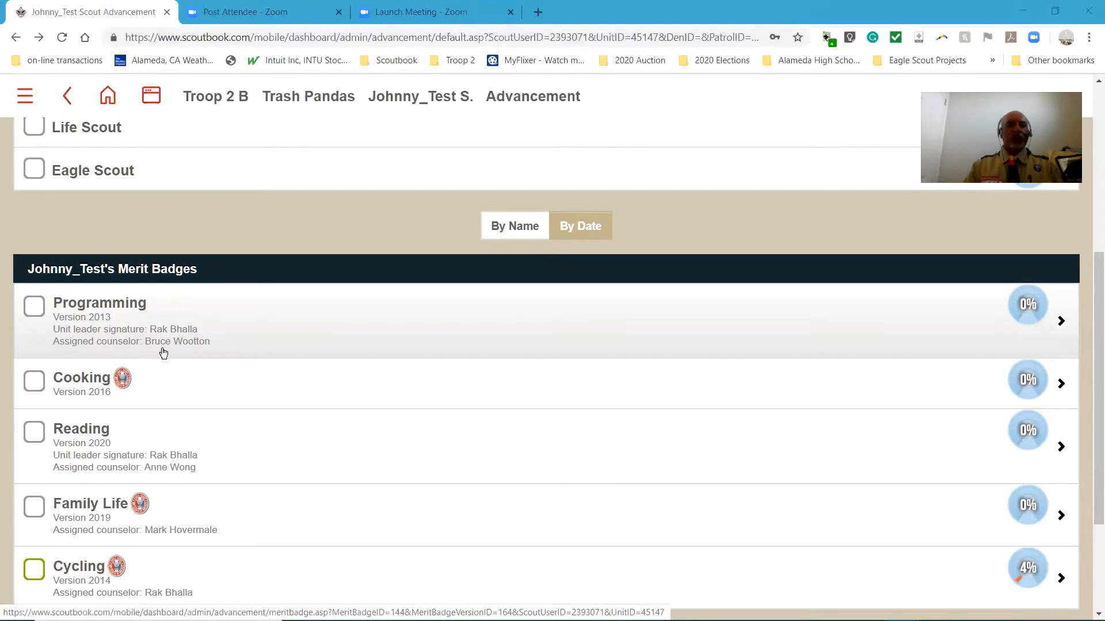
Start a new Hiking merit badge for the test scout by searching the available badges for "hikin"
{"action": "scroll", "coordinate": [163, 353], "scroll_direction": "down", "scroll_amount": 3}
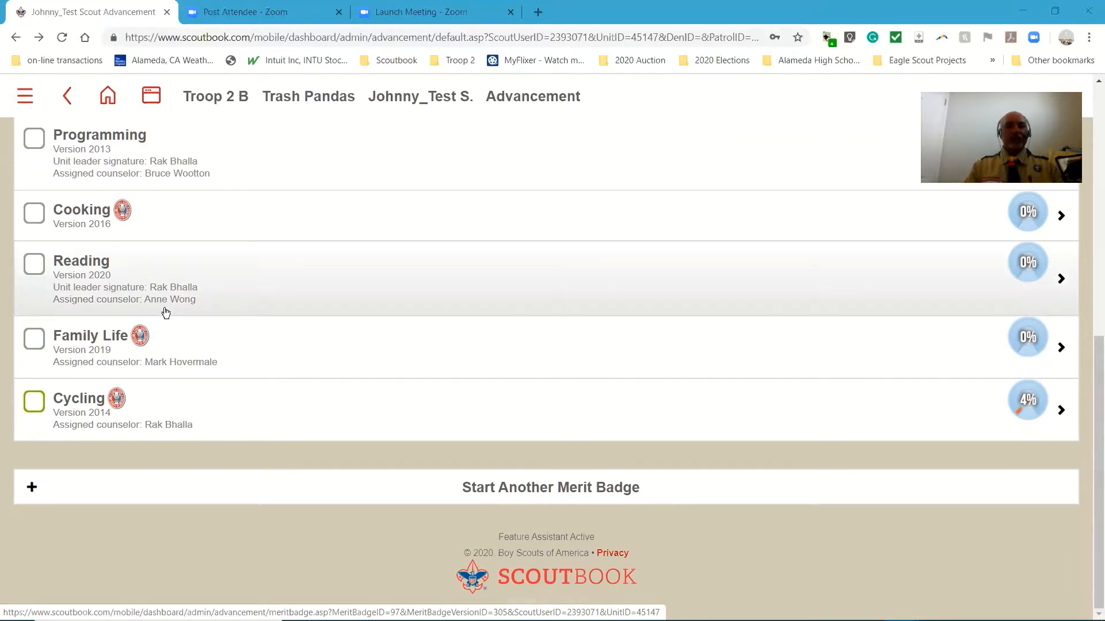
{"action": "scroll", "coordinate": [172, 319], "scroll_direction": "up", "scroll_amount": 3}
{"action": "scroll", "coordinate": [202, 326], "scroll_direction": "down", "scroll_amount": 3}
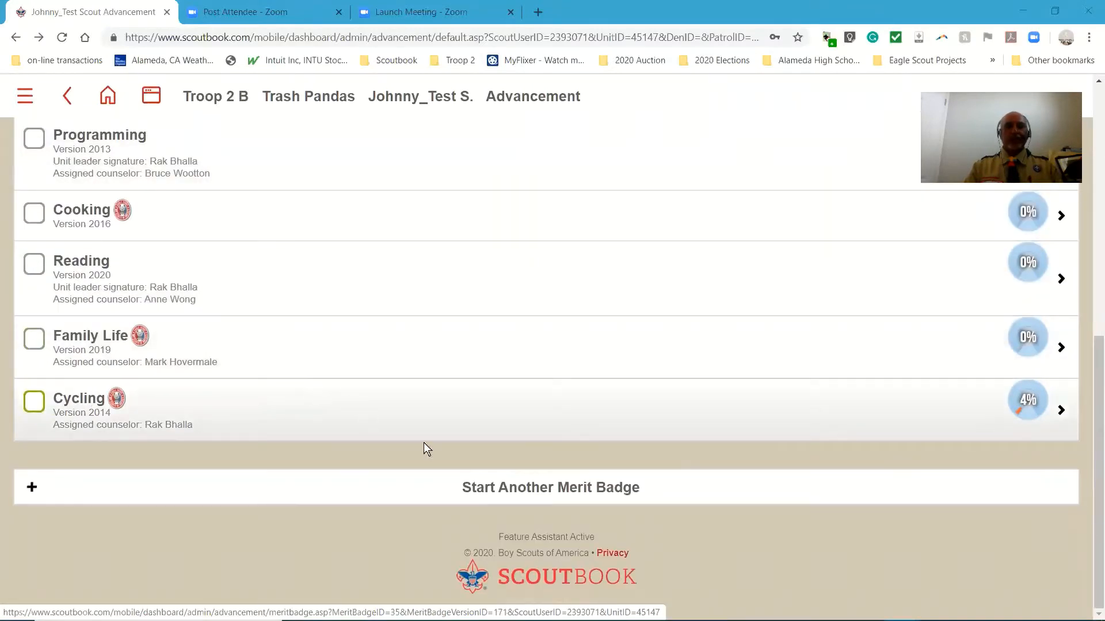
{"action": "left_click", "coordinate": [510, 488]}
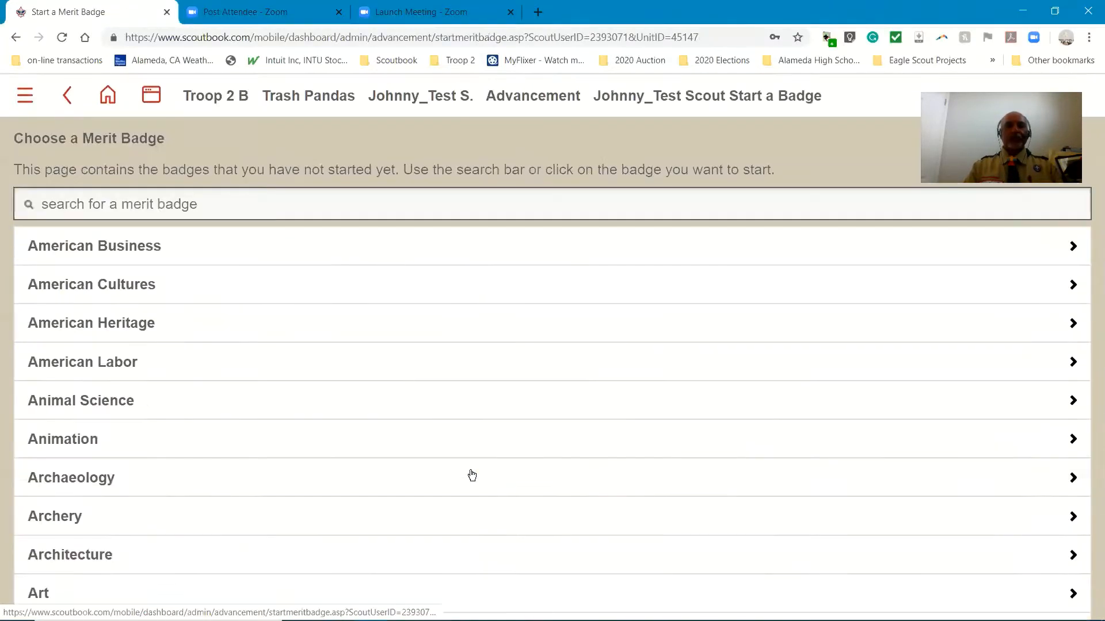
{"action": "left_click", "coordinate": [106, 206]}
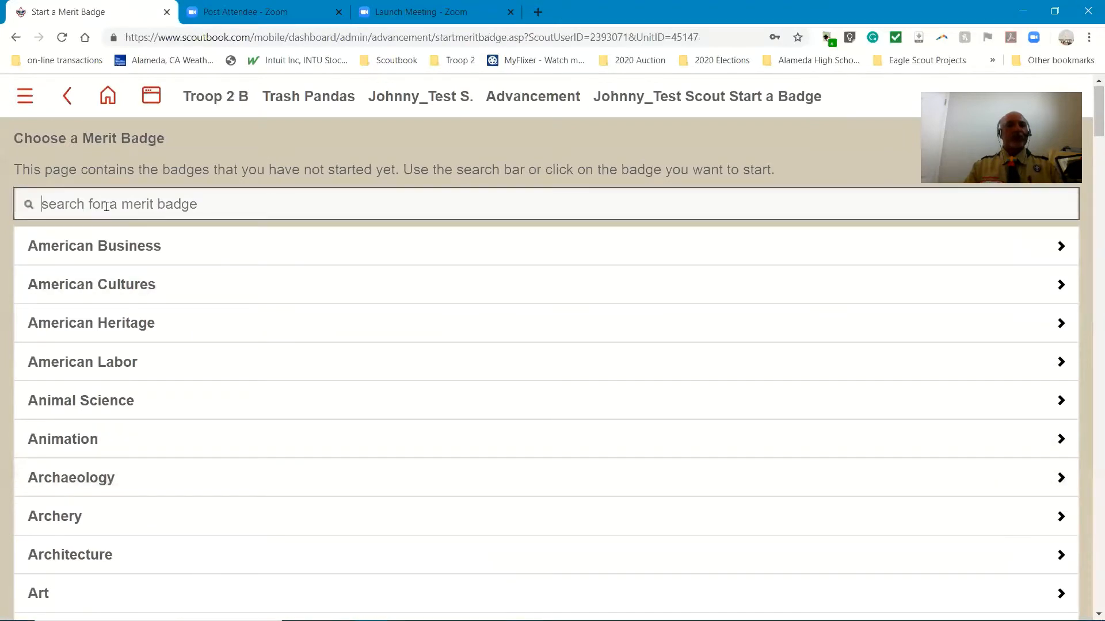
{"action": "type", "text": "hikin"}
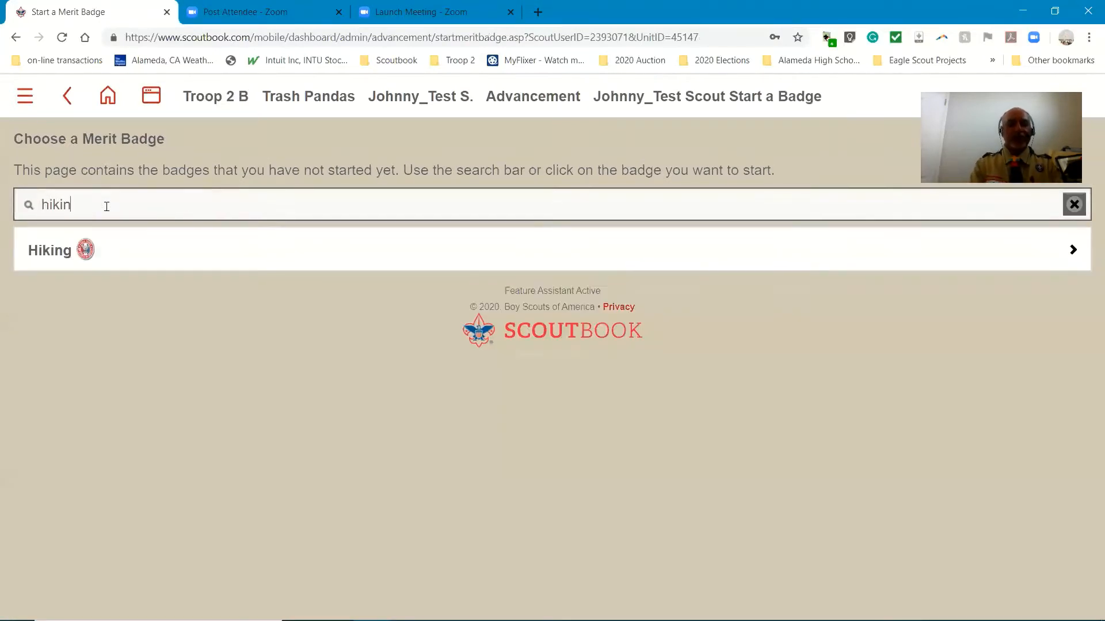
{"action": "left_click", "coordinate": [55, 256]}
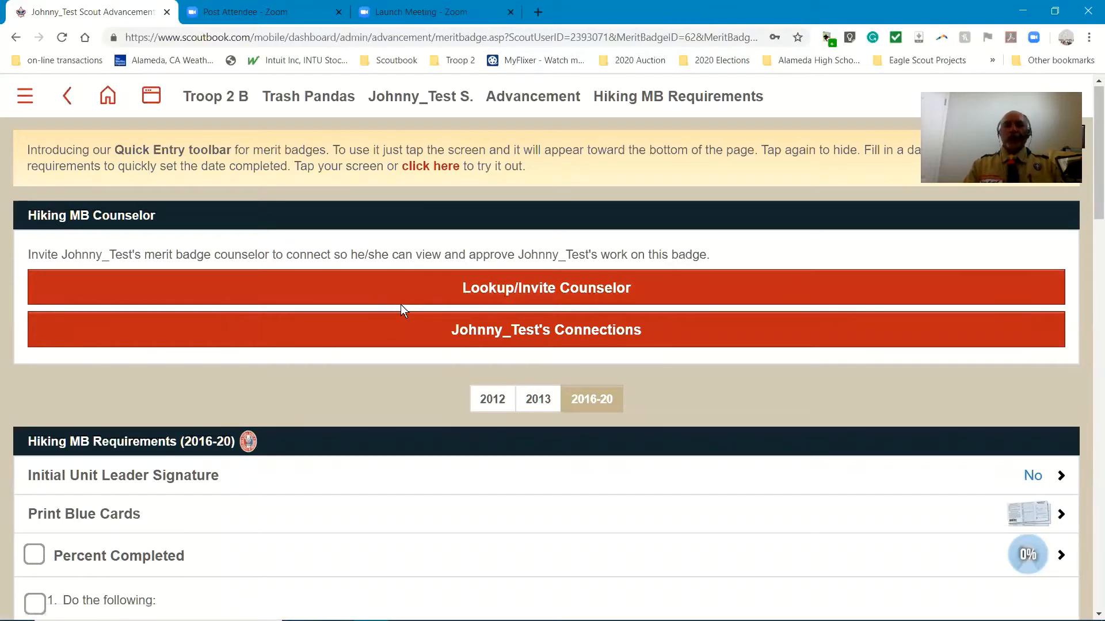
Look up available Hiking merit badge counselors and invite the second listed one, 3.3 miles away
{"action": "left_click", "coordinate": [526, 292]}
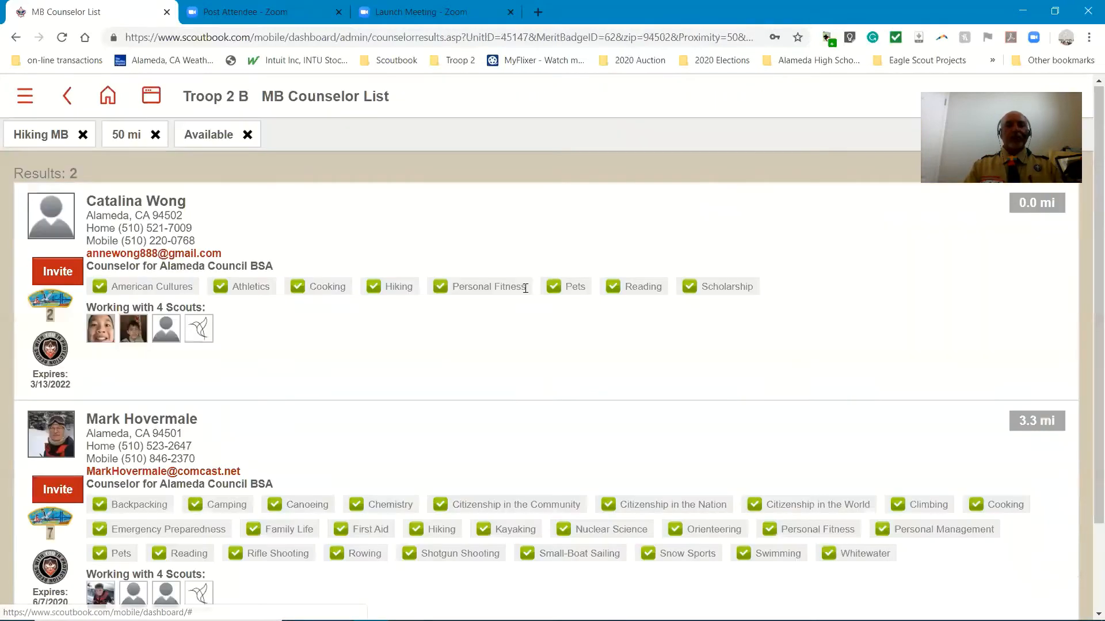
{"action": "scroll", "coordinate": [444, 373], "scroll_direction": "down", "scroll_amount": 2}
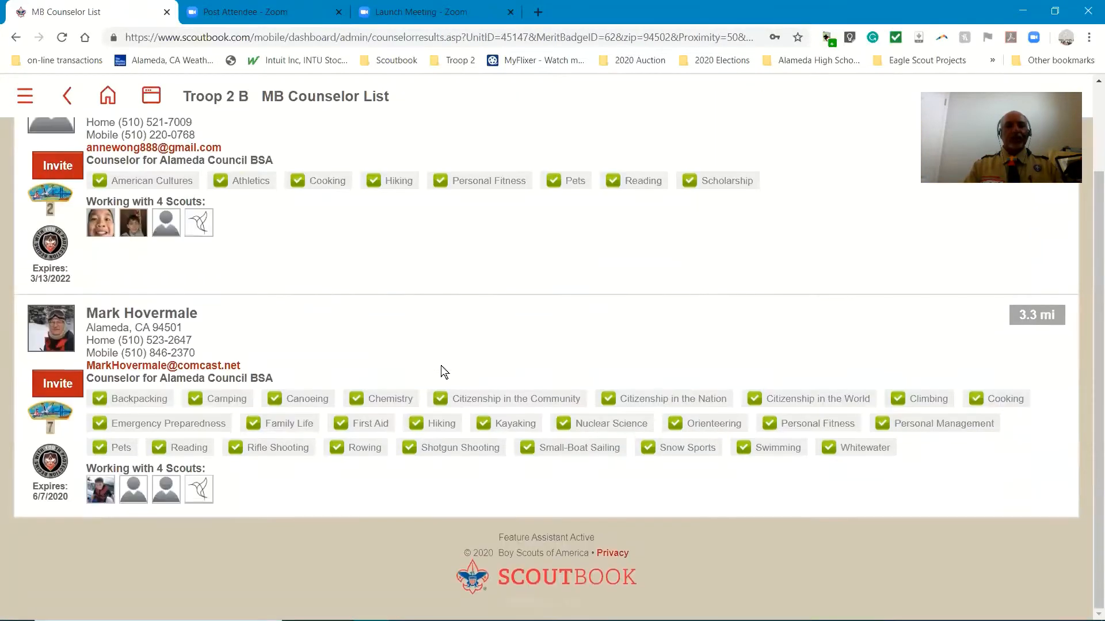
{"action": "scroll", "coordinate": [460, 345], "scroll_direction": "up", "scroll_amount": 2}
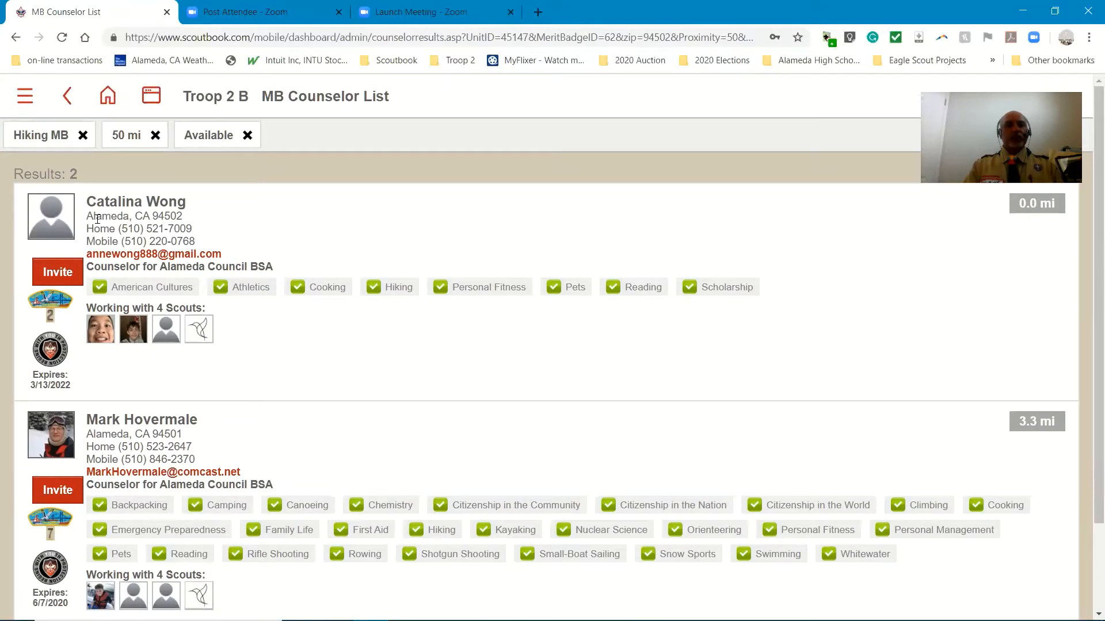
{"action": "scroll", "coordinate": [266, 443], "scroll_direction": "down", "scroll_amount": 2}
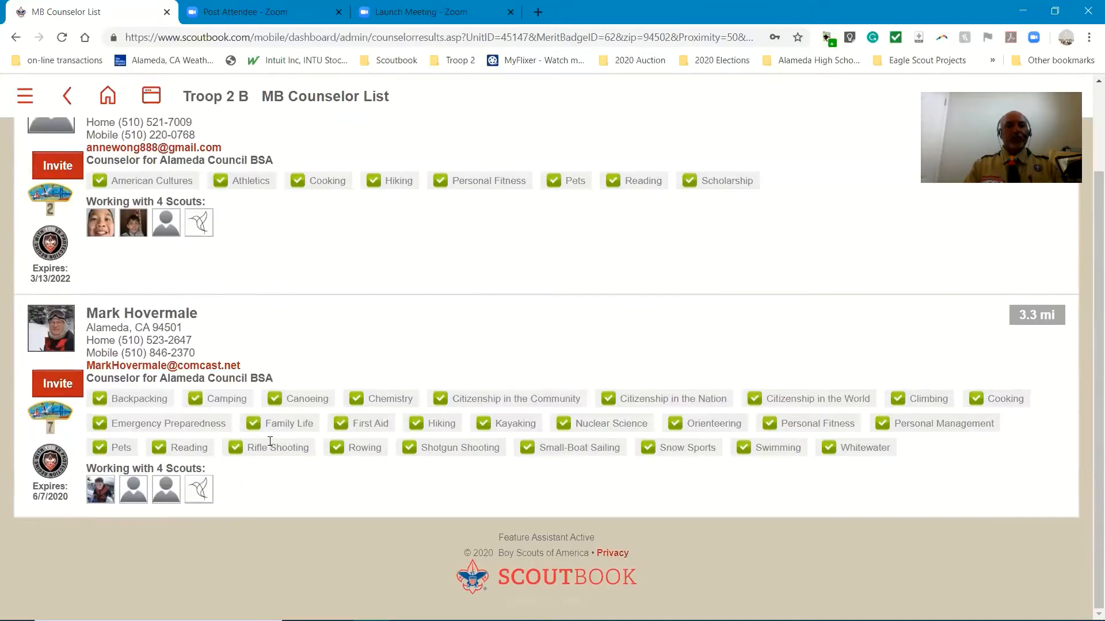
{"action": "left_click", "coordinate": [57, 389]}
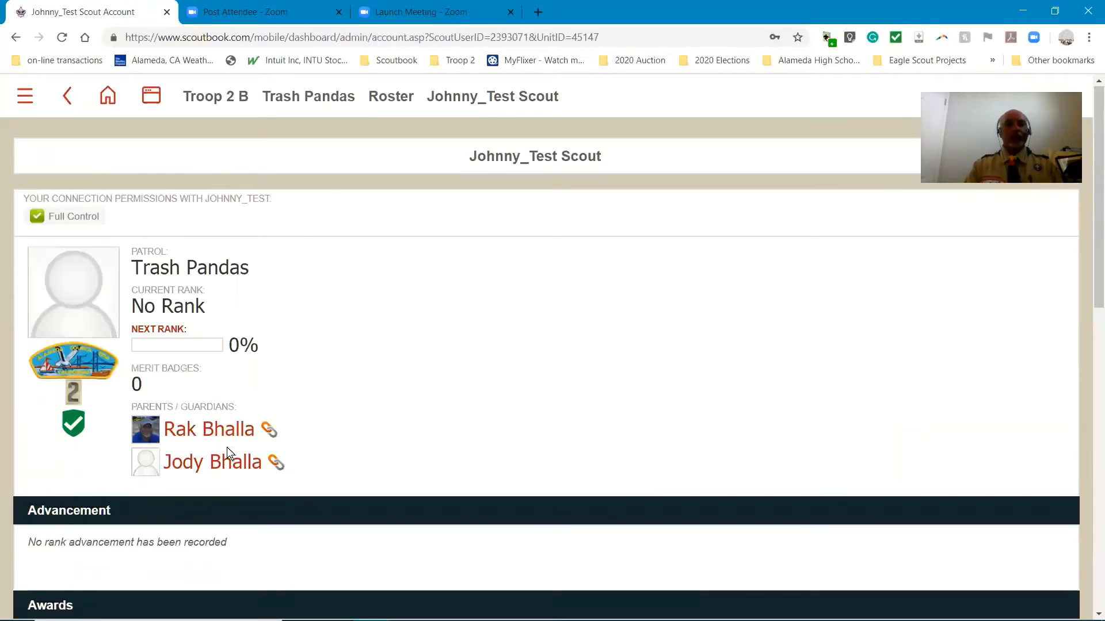
Go to the test scout's advancement record and open the Hiking merit badge requirements
{"action": "scroll", "coordinate": [386, 433], "scroll_direction": "down", "scroll_amount": 3}
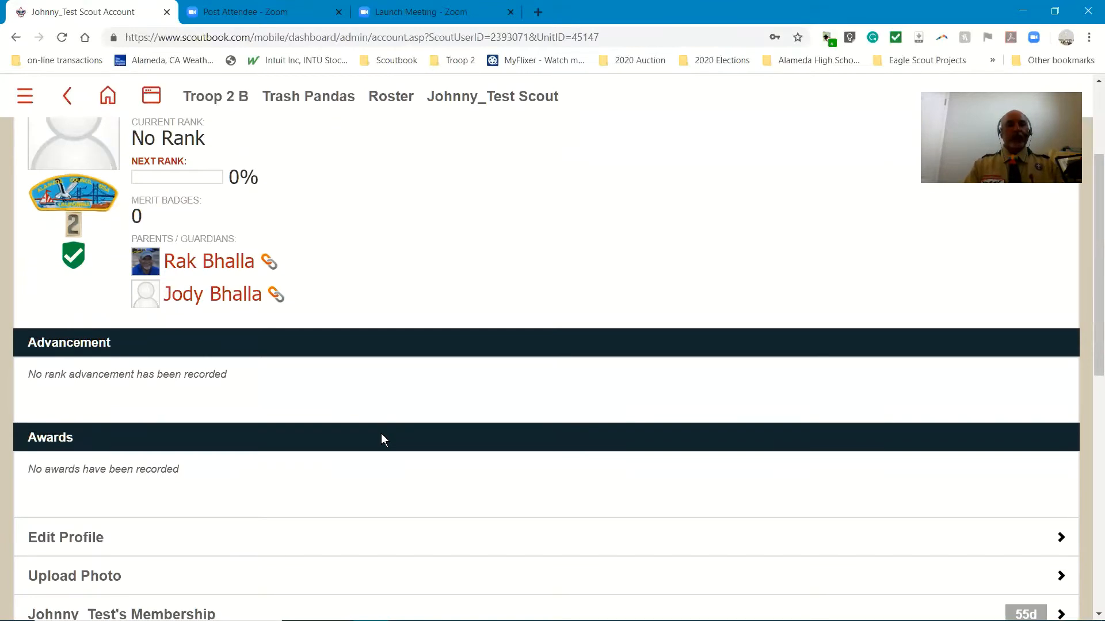
{"action": "scroll", "coordinate": [381, 434], "scroll_direction": "down", "scroll_amount": 3}
{"action": "scroll", "coordinate": [382, 439], "scroll_direction": "down", "scroll_amount": 3}
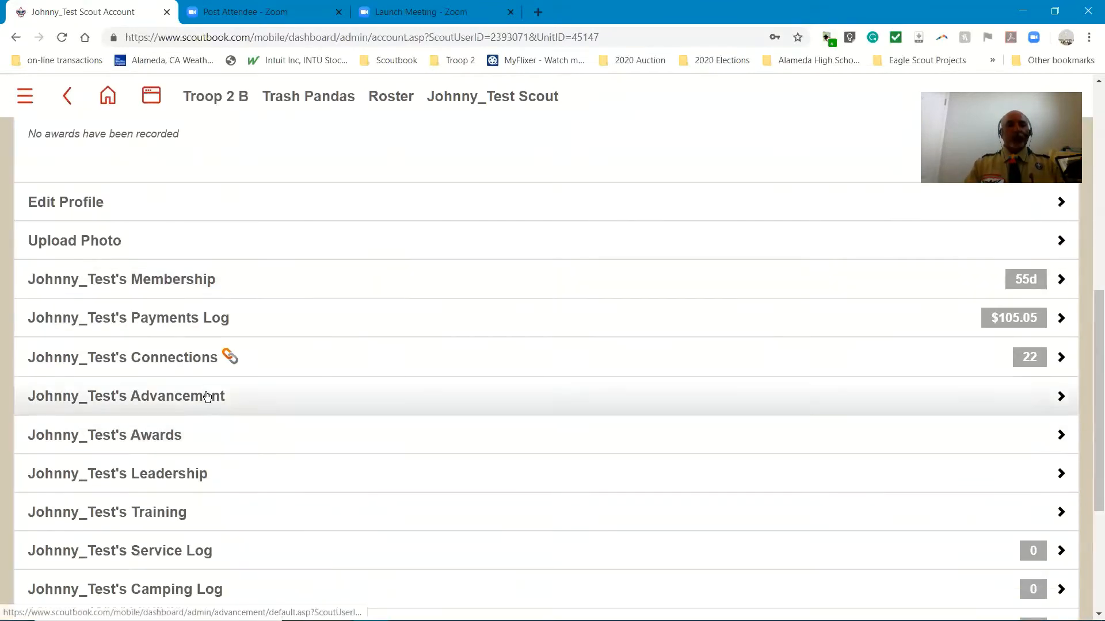
{"action": "left_click", "coordinate": [230, 400]}
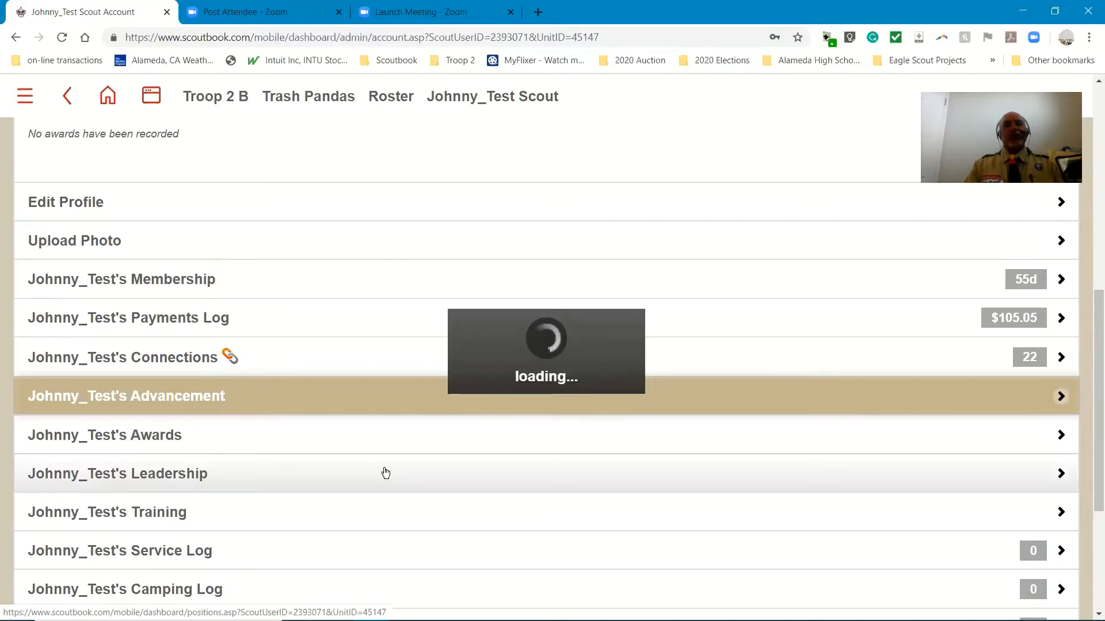
{"action": "scroll", "coordinate": [386, 473], "scroll_direction": "down", "scroll_amount": 9}
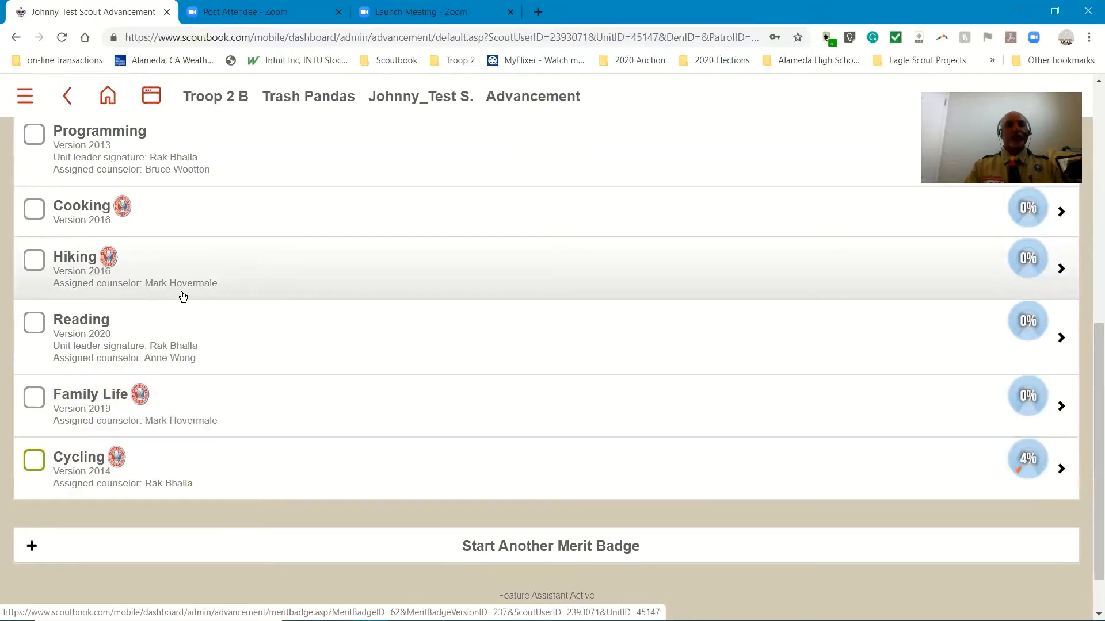
{"action": "left_click", "coordinate": [73, 260]}
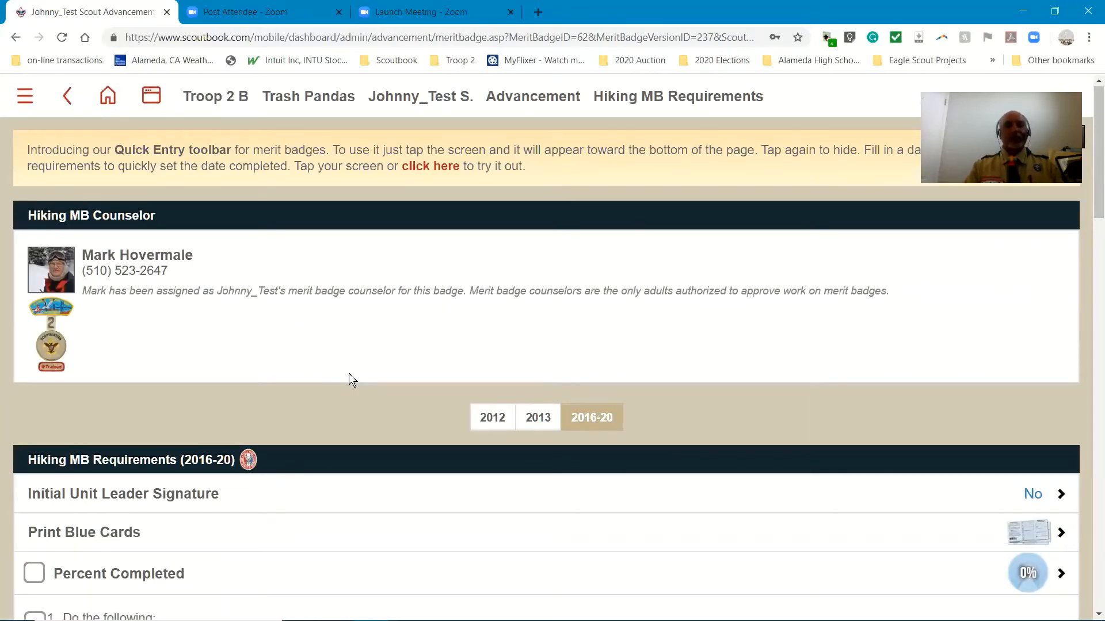
Record 3/25/2020 as the Initial Unit Leader Signature date for the Hiking merit badge and save it
{"action": "left_click", "coordinate": [286, 495]}
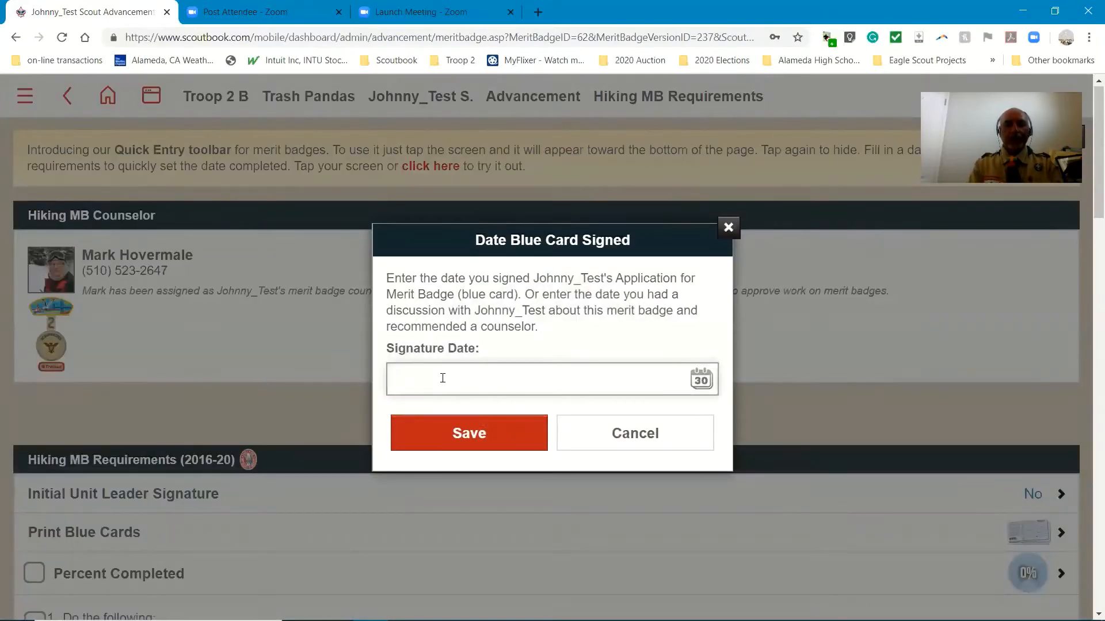
{"action": "type", "text": "2"}
{"action": "key", "text": "BackSpace"}
{"action": "type", "text": "3/25/2020"}
{"action": "left_click", "coordinate": [453, 429]}
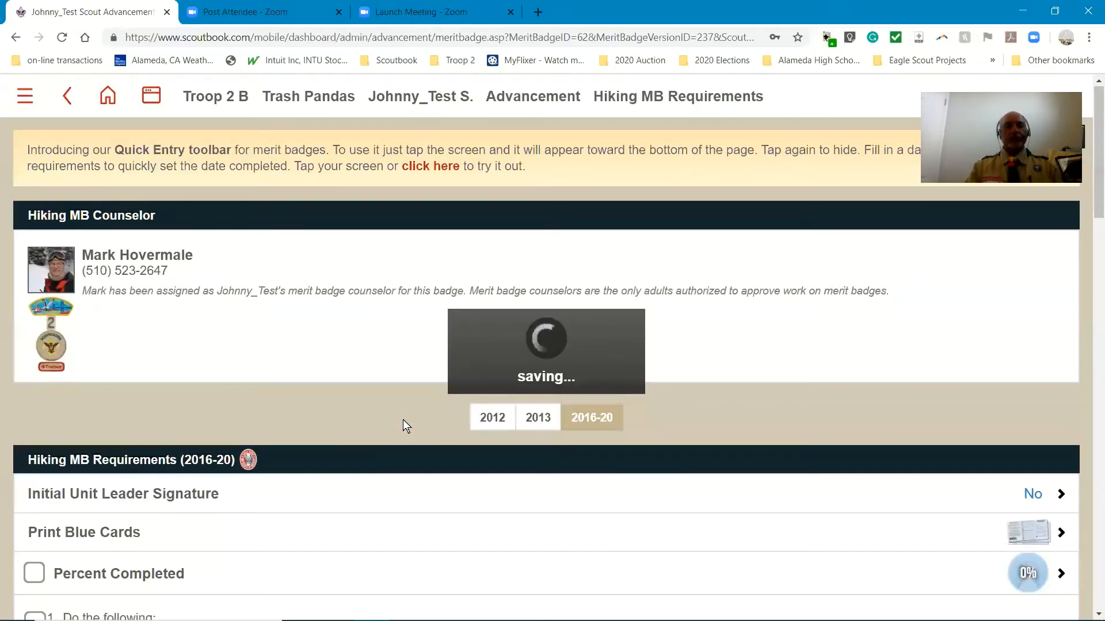
{"action": "scroll", "coordinate": [401, 421], "scroll_direction": "down", "scroll_amount": 3}
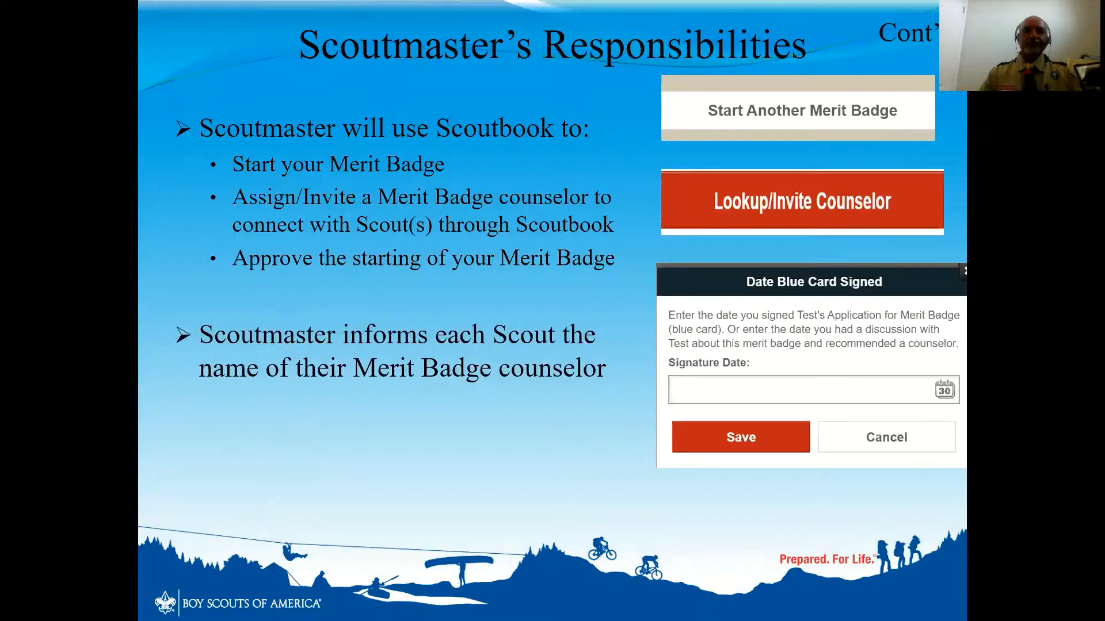
{"action": "key", "text": "Right"}
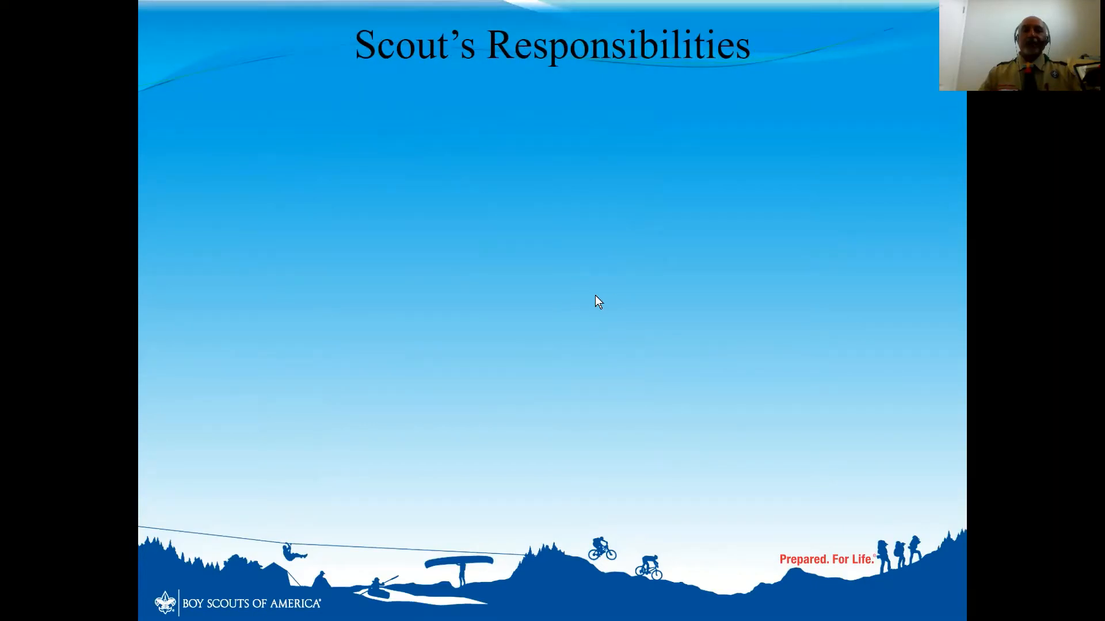
{"action": "key", "text": "Right"}
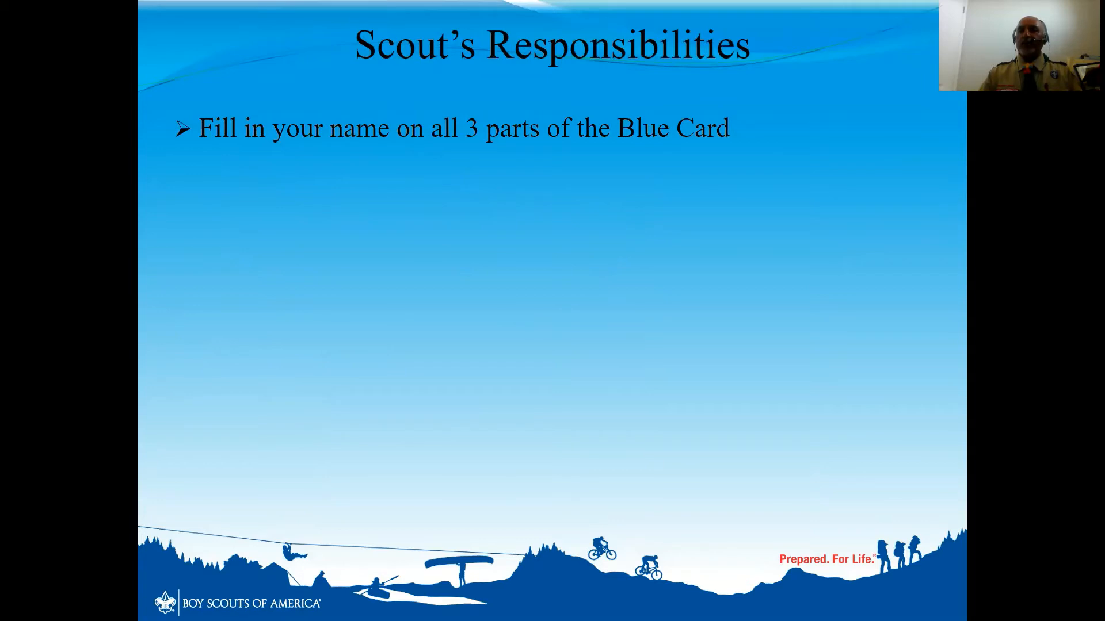
{"action": "key", "text": "Right"}
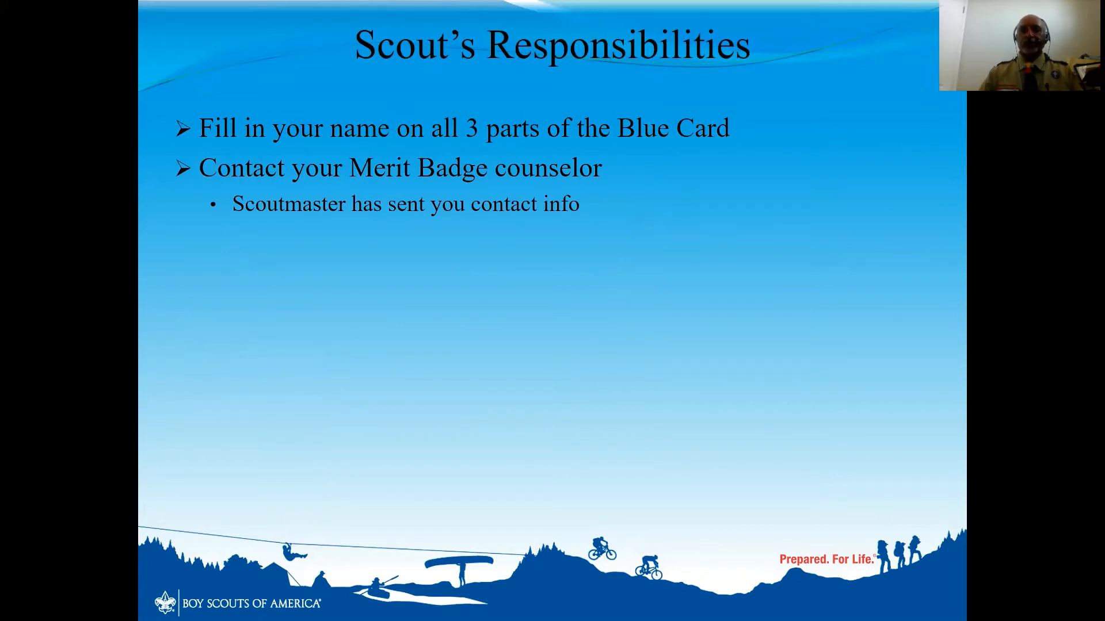
{"action": "key", "text": "Right"}
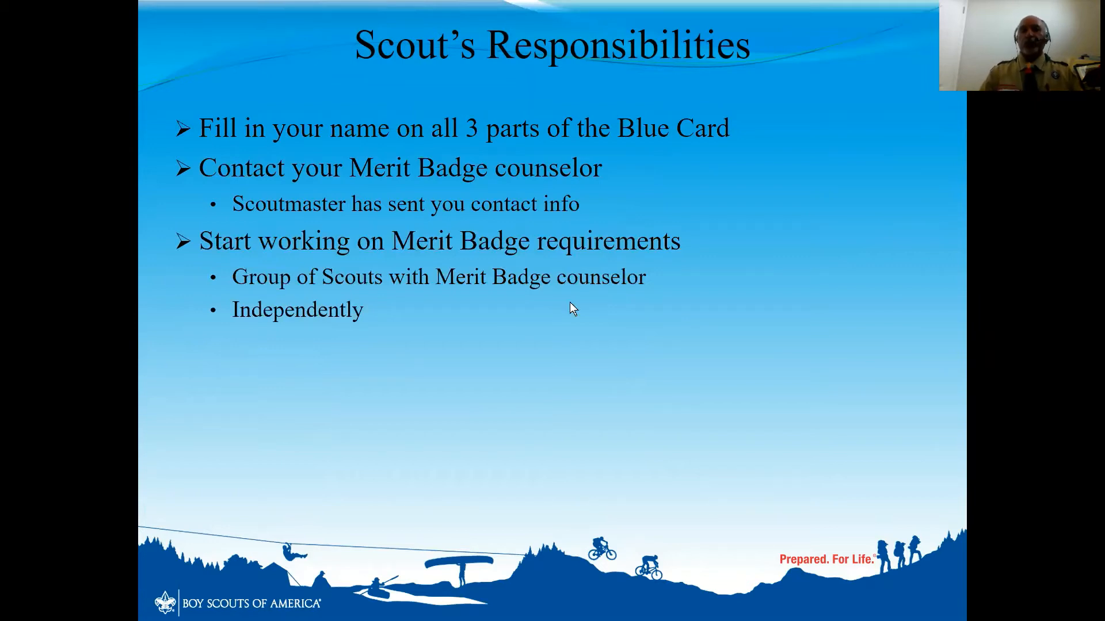
{"action": "left_click", "coordinate": [553, 309]}
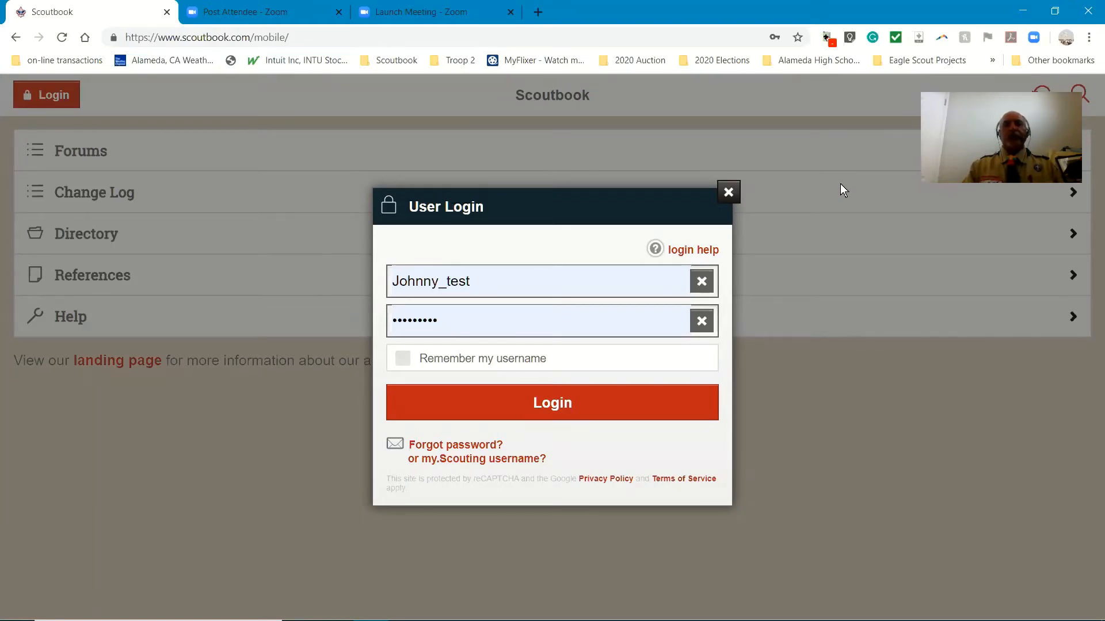
Log in to Scoutbook with the prefilled scout credentials and open My Account from the dashboard
{"action": "left_click", "coordinate": [579, 413]}
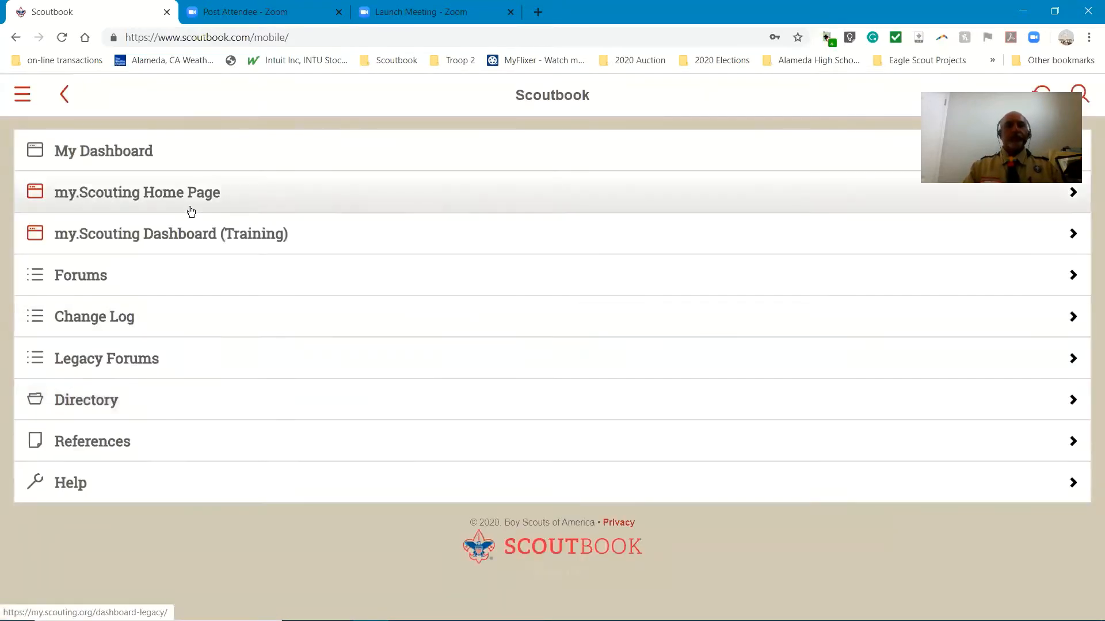
{"action": "left_click", "coordinate": [111, 154]}
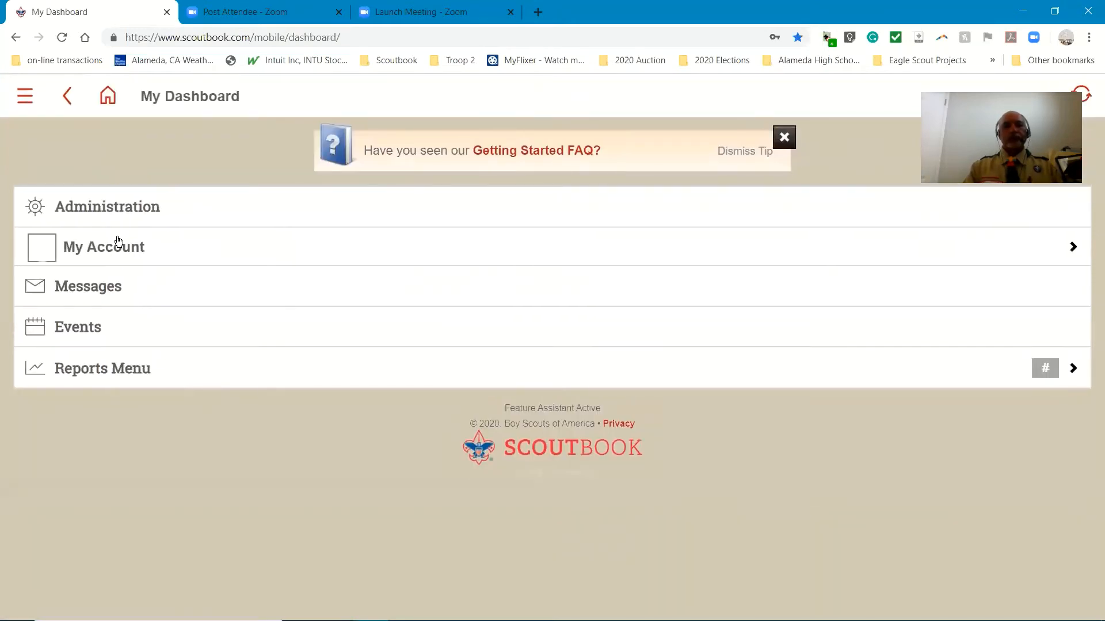
{"action": "left_click", "coordinate": [119, 248]}
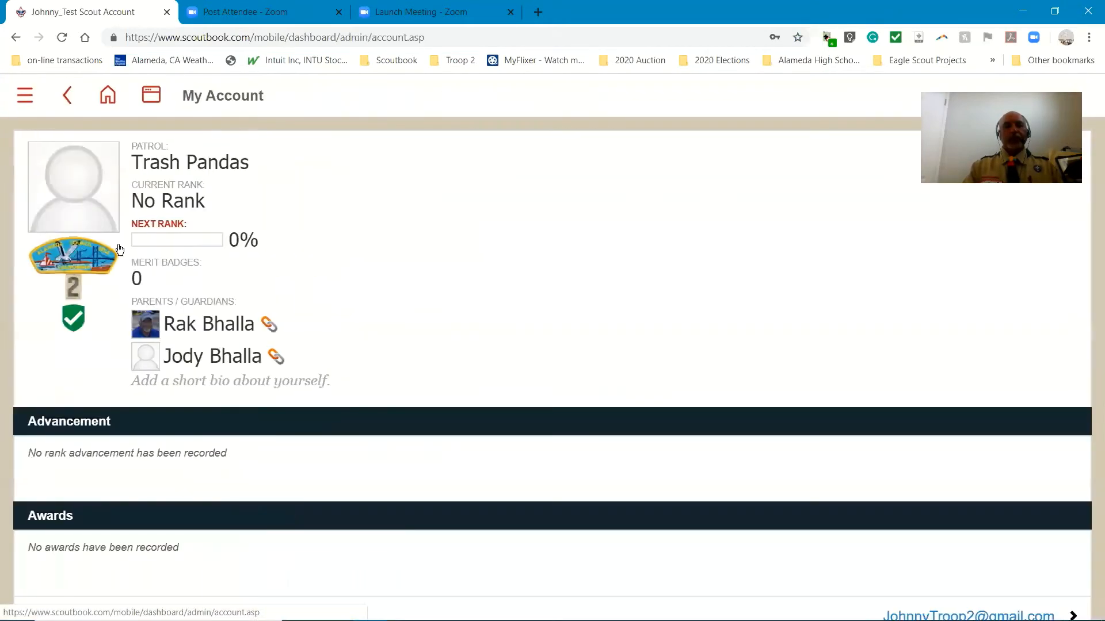
Look over the scout's account page and open the My Advancement record
{"action": "scroll", "coordinate": [377, 338], "scroll_direction": "down", "scroll_amount": 3}
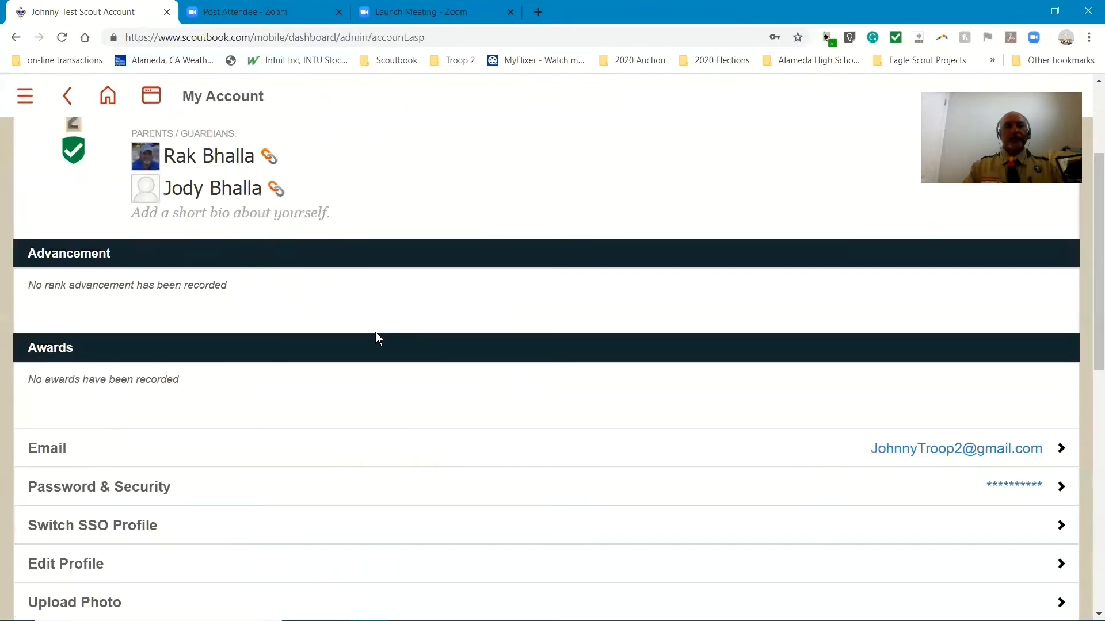
{"action": "scroll", "coordinate": [378, 338], "scroll_direction": "up", "scroll_amount": 3}
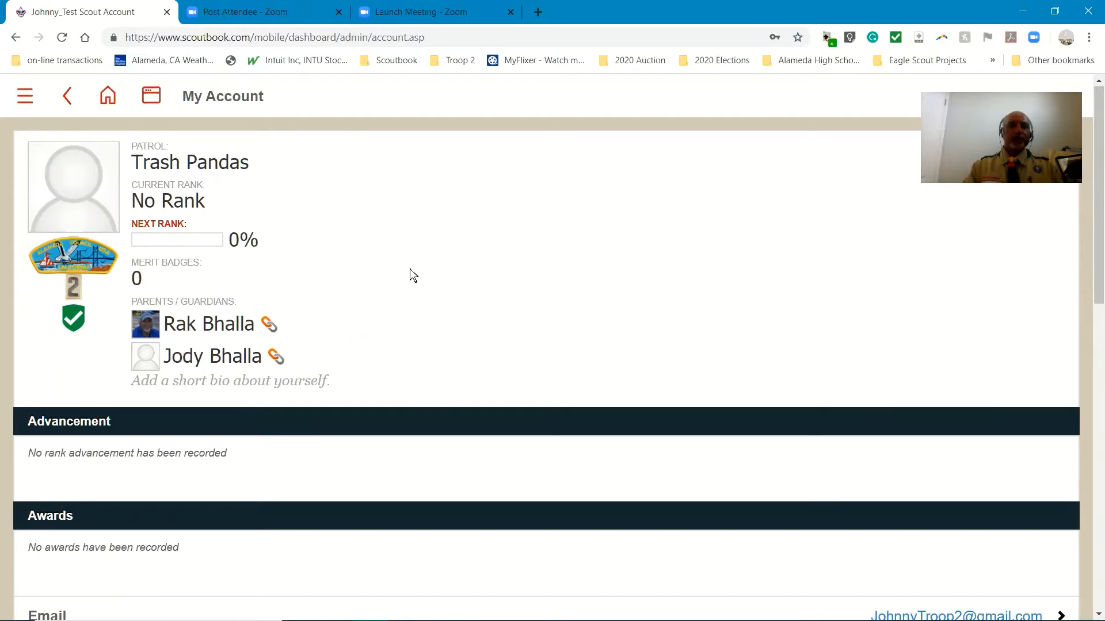
{"action": "scroll", "coordinate": [410, 268], "scroll_direction": "down", "scroll_amount": 9}
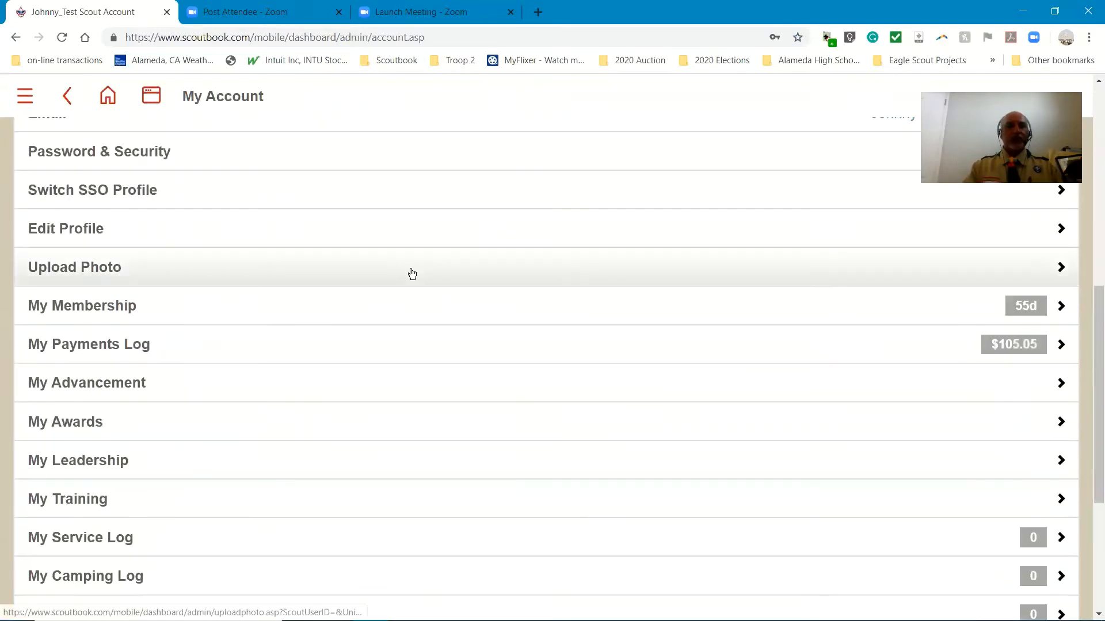
{"action": "scroll", "coordinate": [411, 272], "scroll_direction": "down", "scroll_amount": 3}
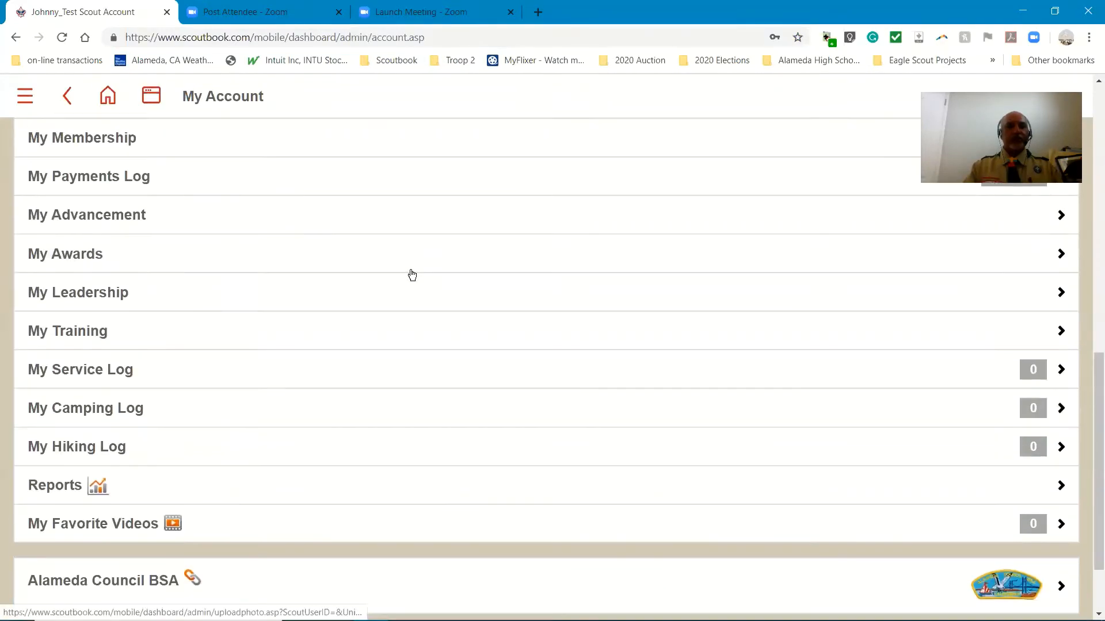
{"action": "left_click", "coordinate": [94, 220]}
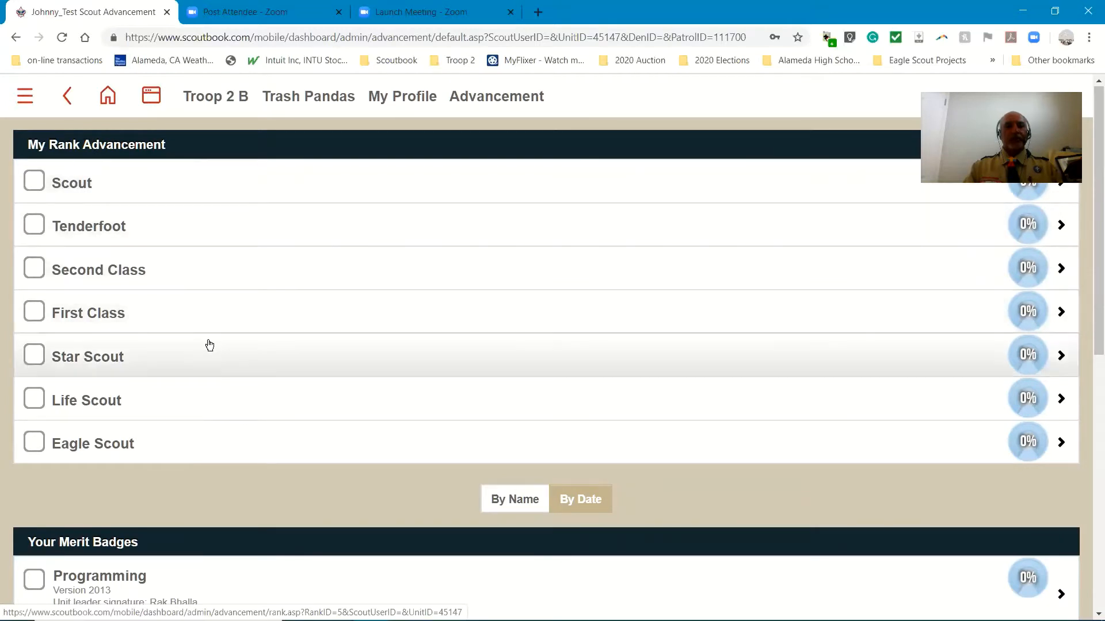
Open the Hiking badge among the scout's merit badges and review its counselor, leader signature and requirements
{"action": "scroll", "coordinate": [210, 345], "scroll_direction": "down", "scroll_amount": 6}
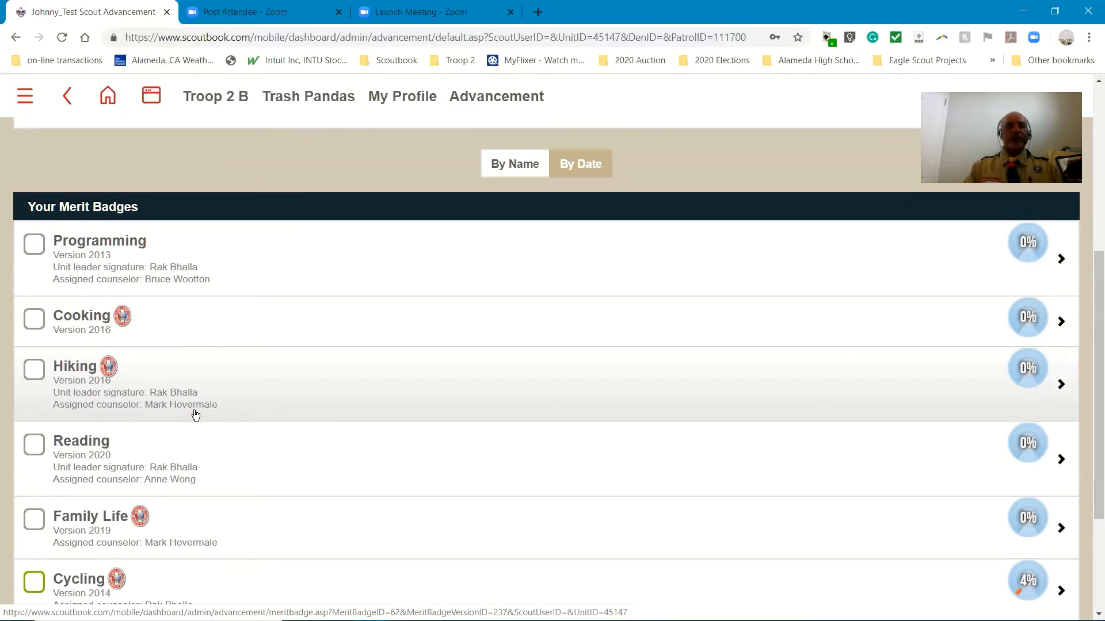
{"action": "left_click", "coordinate": [67, 371]}
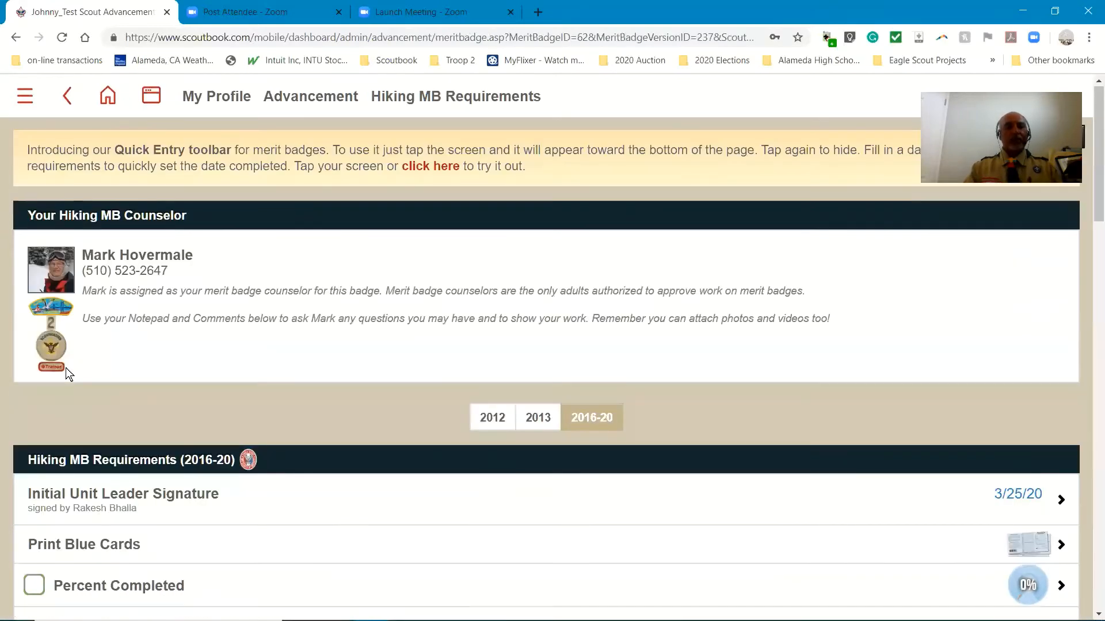
{"action": "scroll", "coordinate": [117, 375], "scroll_direction": "down", "scroll_amount": 5}
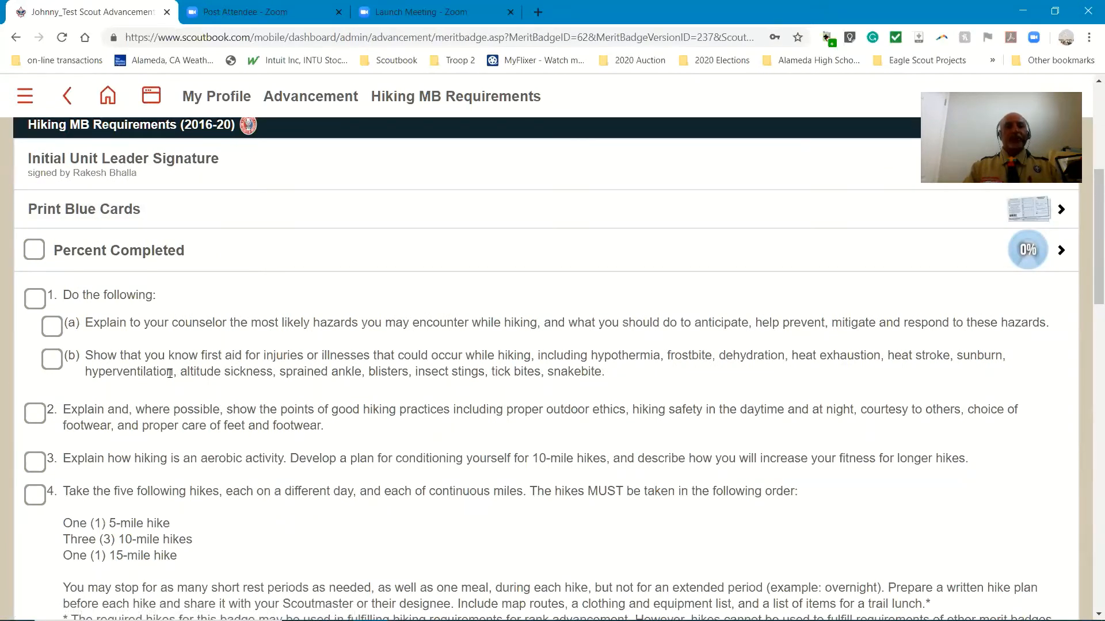
Mark Hiking requirement 1a, on the likely hazards of hiking, as completed on 4/25/2020
{"action": "left_click_drag", "start_coordinate": [259, 323], "coordinate": [517, 323]}
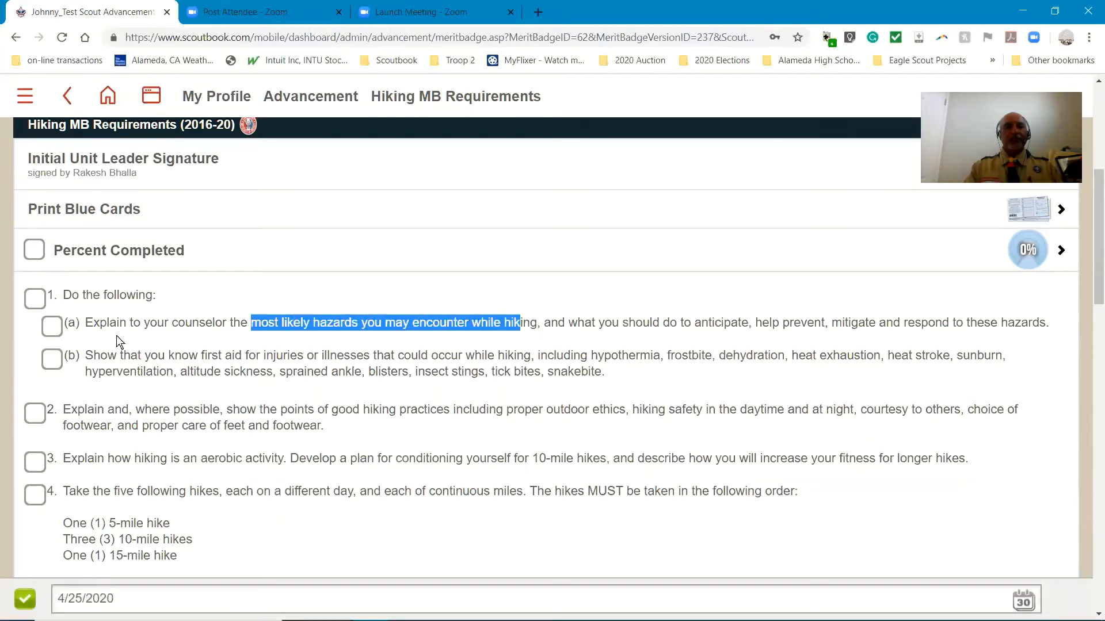
{"action": "left_click", "coordinate": [52, 333]}
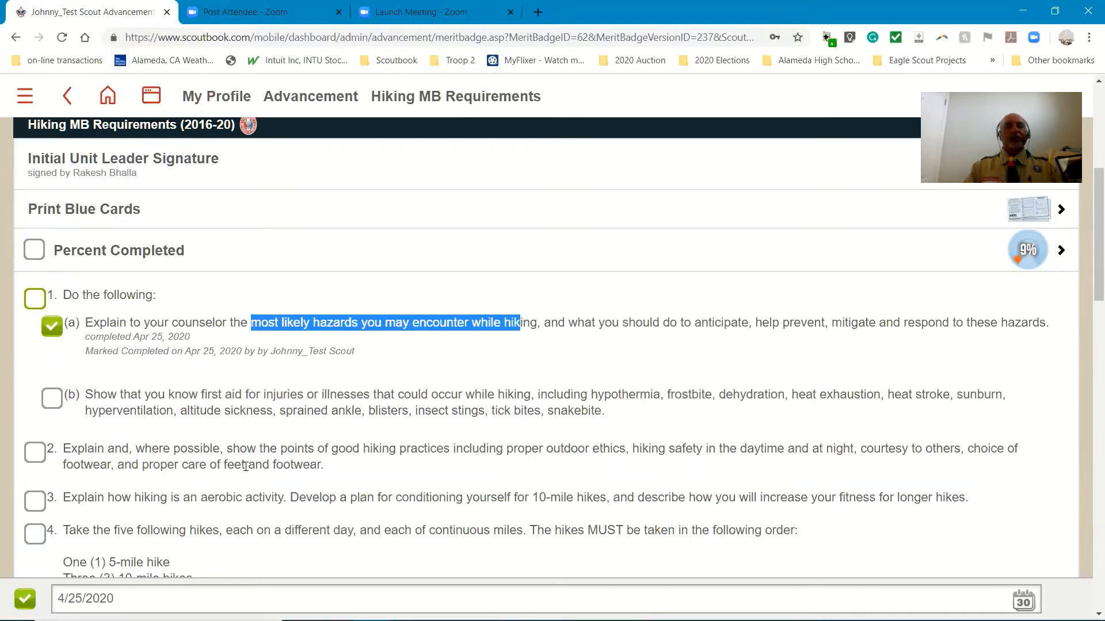
Record 3/25/2020 as the completion date of Hiking requirement 1b, on first aid for injuries and illnesses, and save it
{"action": "left_click_drag", "start_coordinate": [168, 396], "coordinate": [383, 397]}
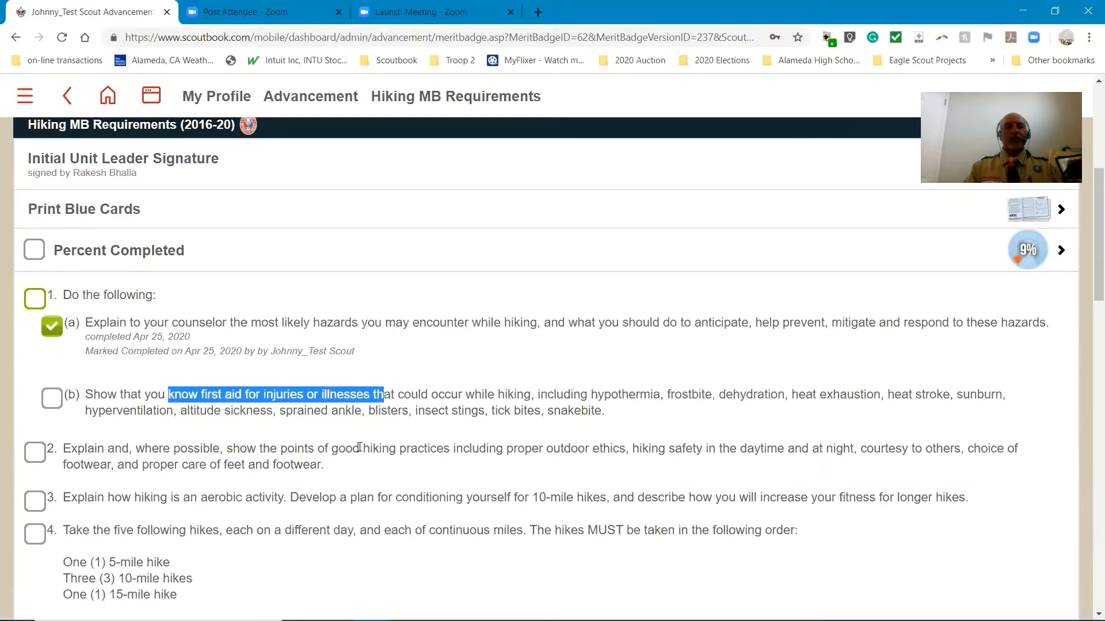
{"action": "left_click", "coordinate": [50, 400]}
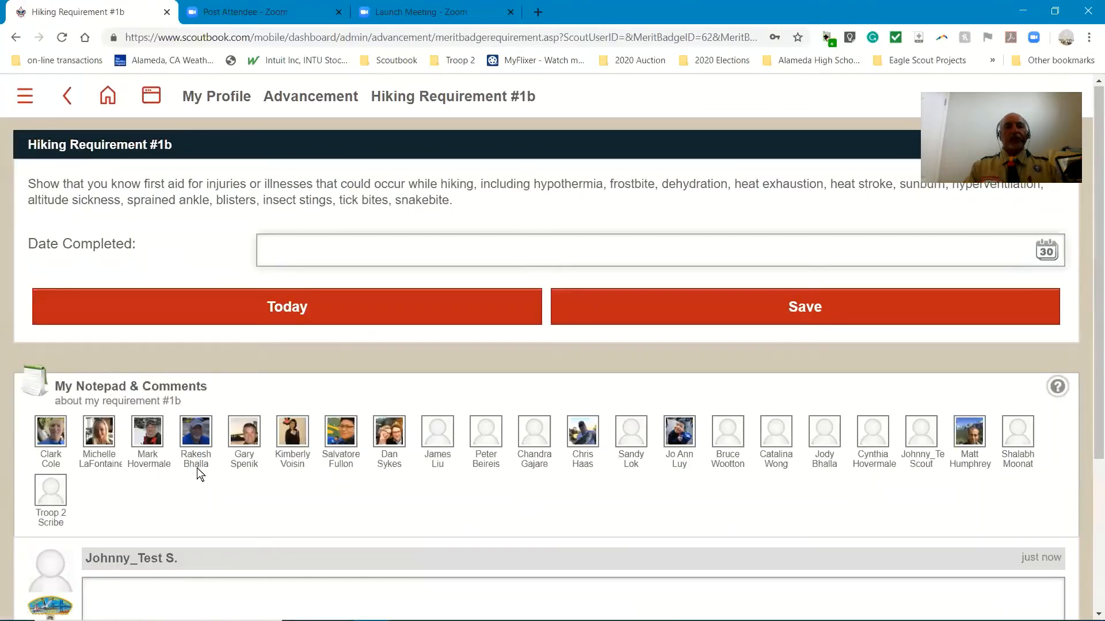
{"action": "left_click", "coordinate": [285, 251]}
{"action": "type", "text": "3/"}
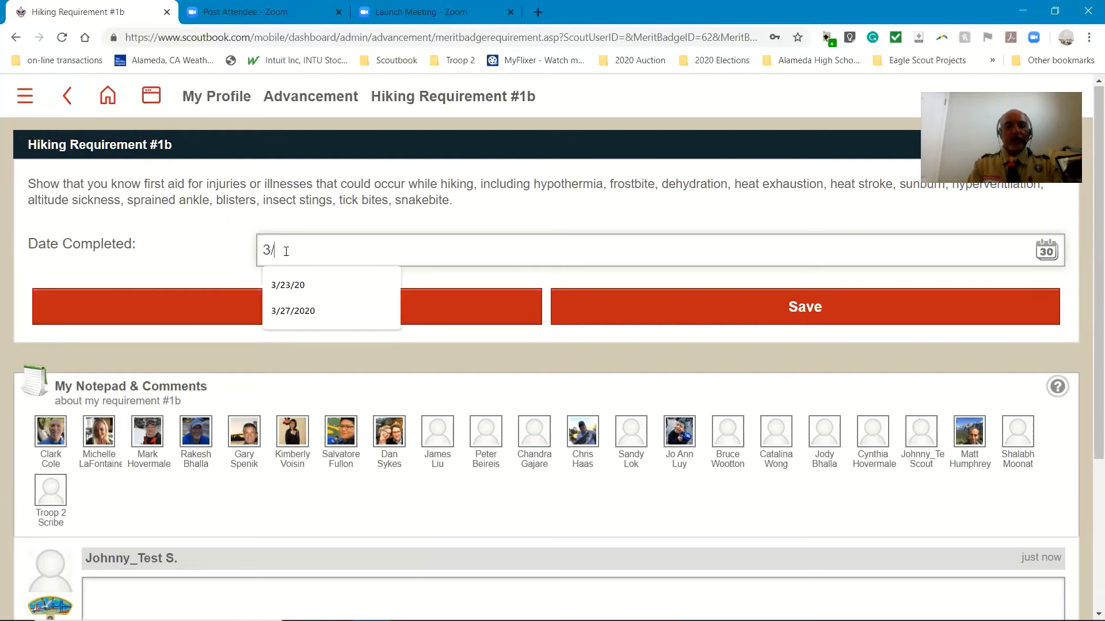
{"action": "type", "text": "25/"}
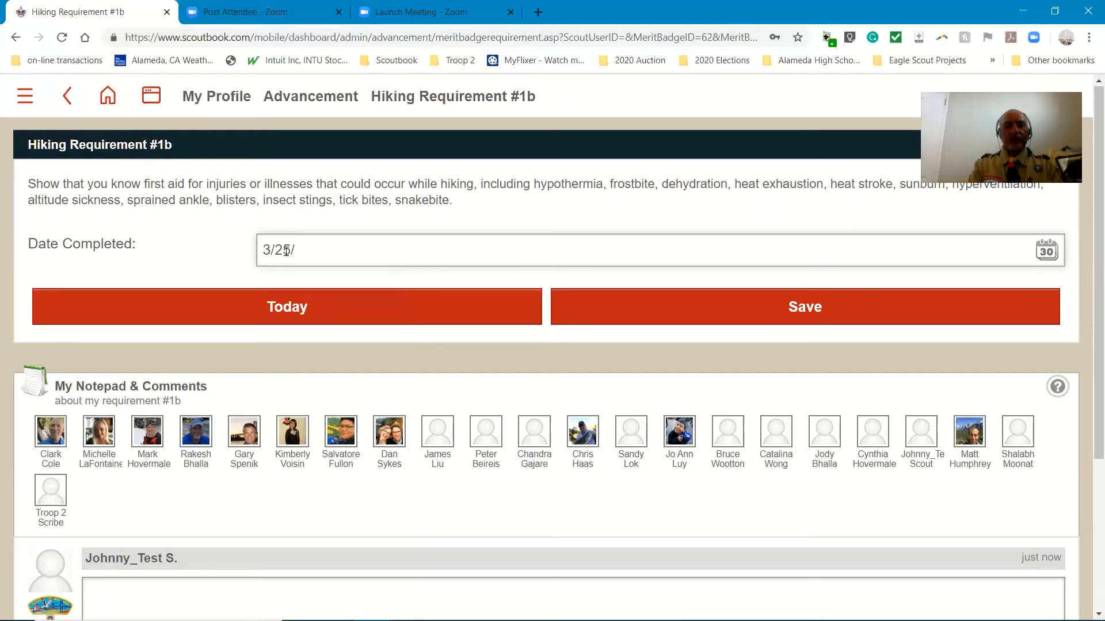
{"action": "type", "text": "2020"}
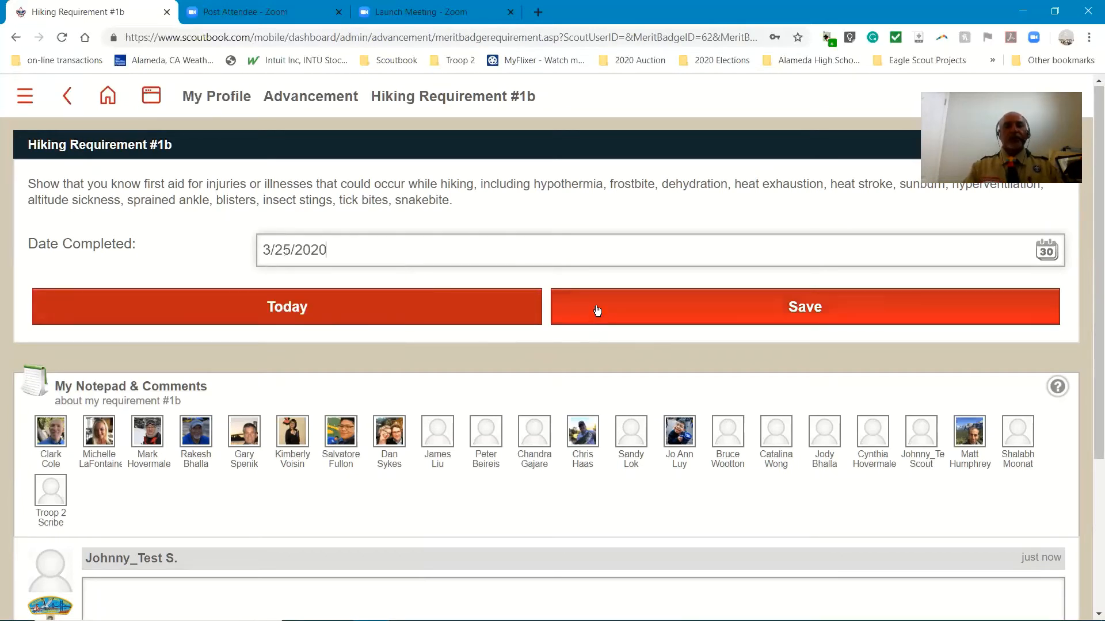
{"action": "left_click", "coordinate": [598, 311]}
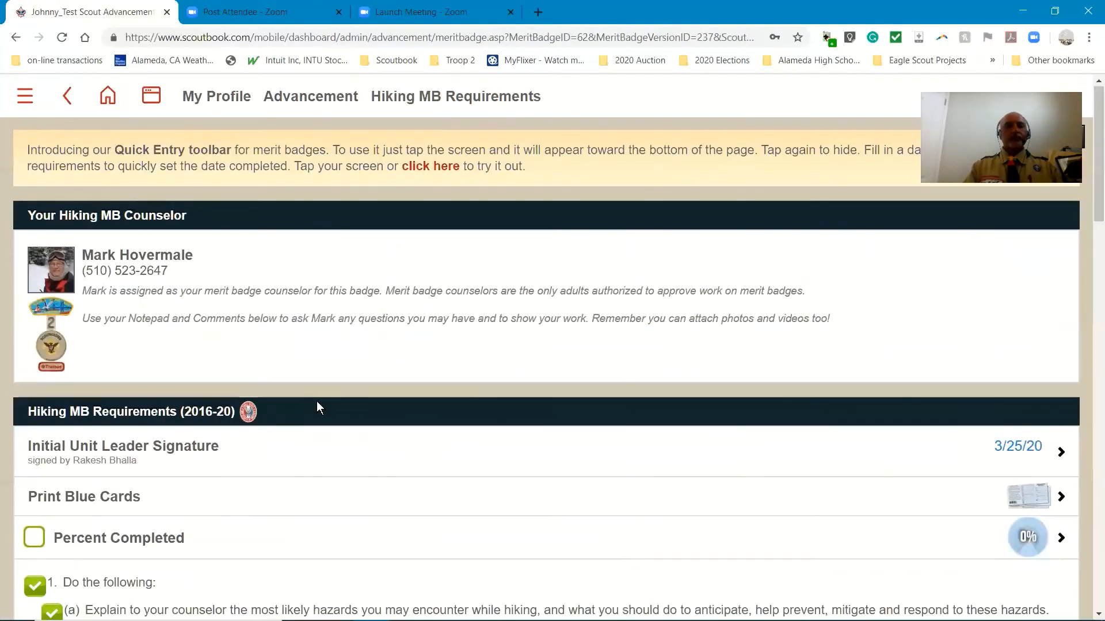
Record 3/25/2020 as the completion date of Hiking requirement 4a, the 5-mile hike, and save it
{"action": "scroll", "coordinate": [319, 405], "scroll_direction": "down", "scroll_amount": 6}
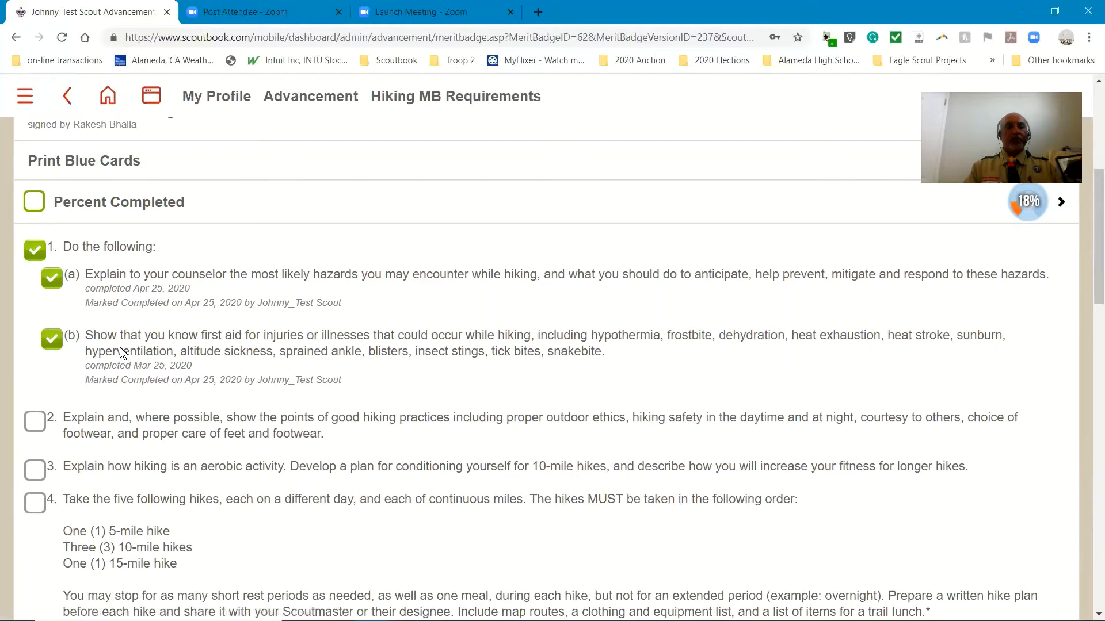
{"action": "scroll", "coordinate": [324, 406], "scroll_direction": "down", "scroll_amount": 9}
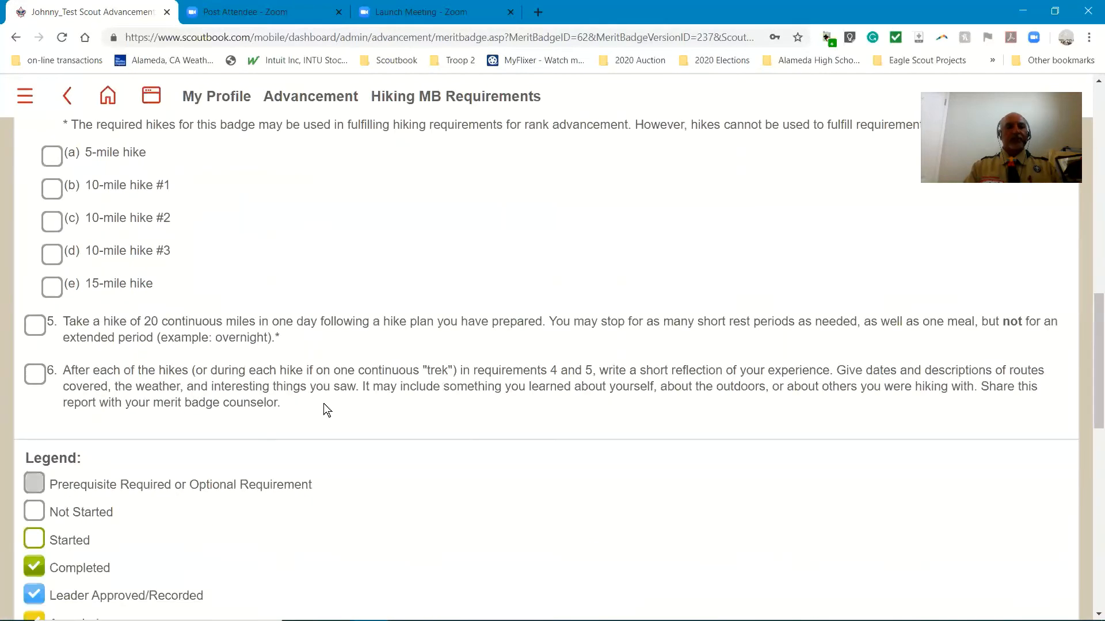
{"action": "scroll", "coordinate": [324, 405], "scroll_direction": "up", "scroll_amount": 3}
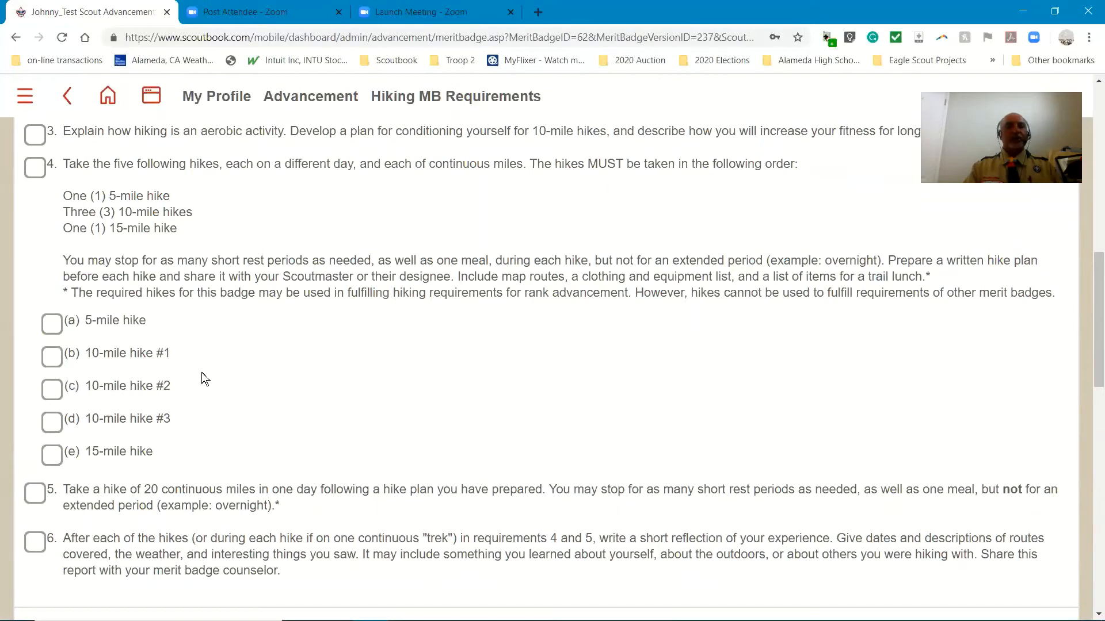
{"action": "left_click", "coordinate": [52, 326]}
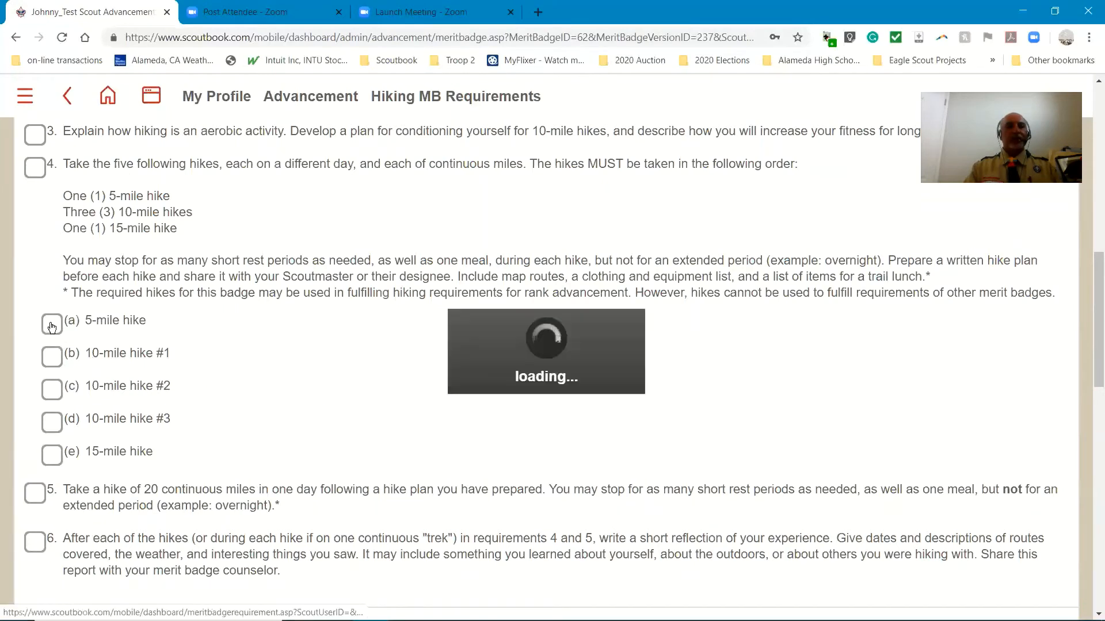
{"action": "left_click", "coordinate": [322, 234]}
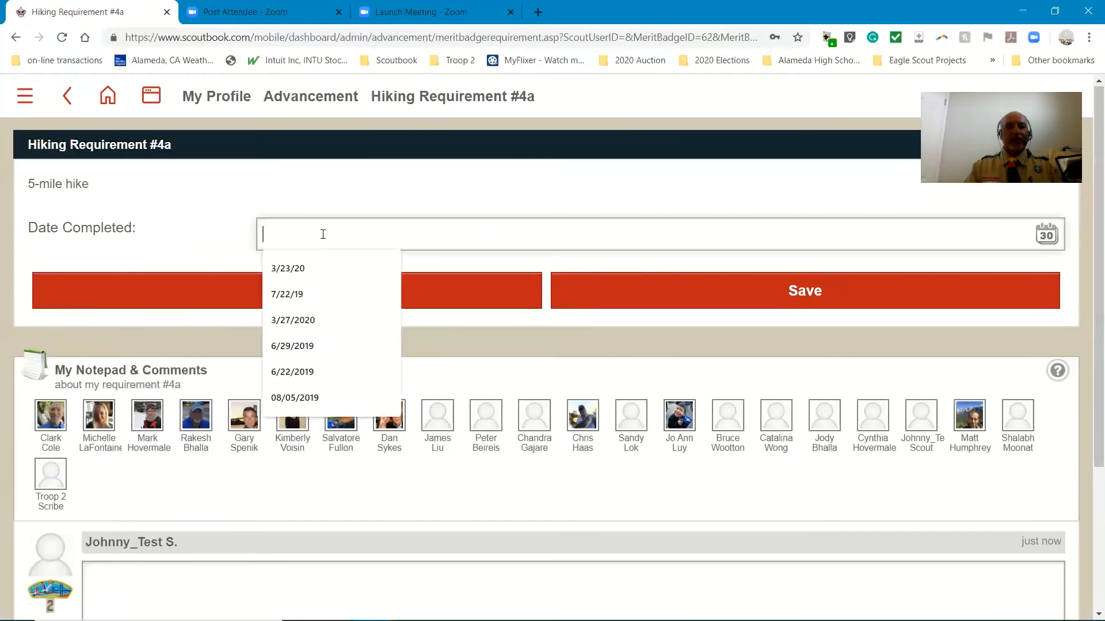
{"action": "type", "text": "3/25"}
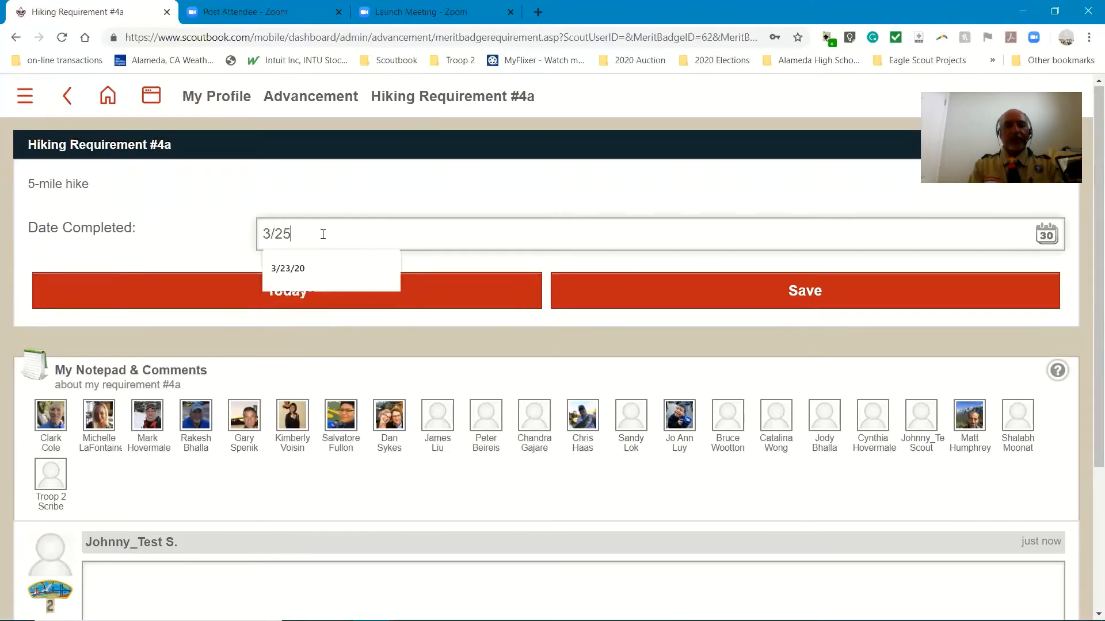
{"action": "type", "text": "/2020"}
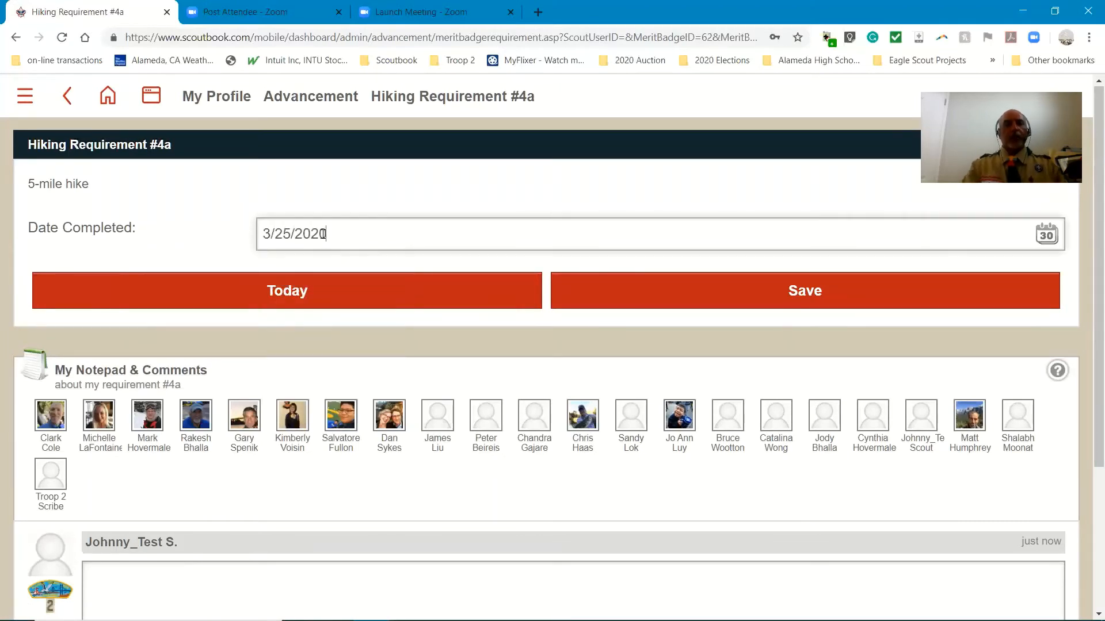
{"action": "left_click", "coordinate": [617, 289]}
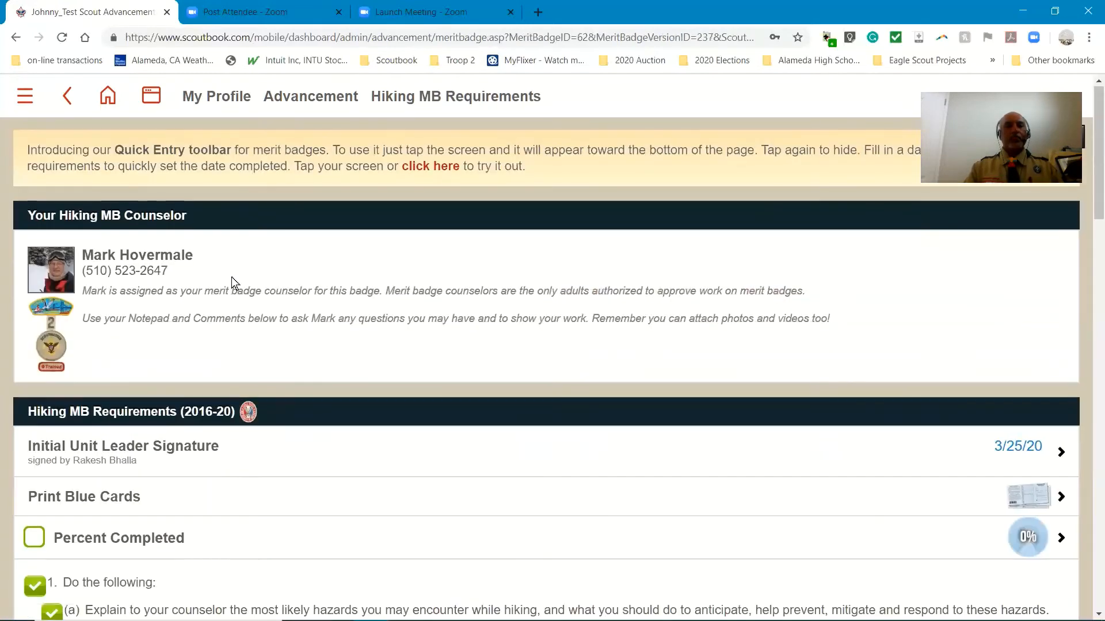
Review the Hiking requirements with their completion marks and dates, and the legend explaining the status colors
{"action": "scroll", "coordinate": [233, 282], "scroll_direction": "down", "scroll_amount": 9}
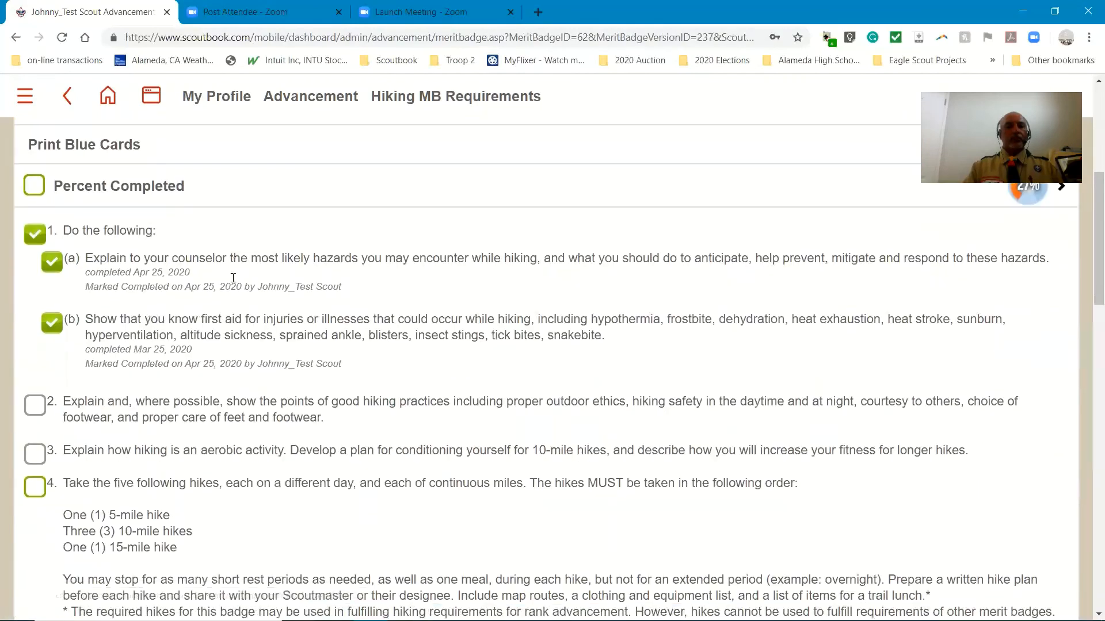
{"action": "scroll", "coordinate": [231, 277], "scroll_direction": "down", "scroll_amount": 3}
{"action": "scroll", "coordinate": [231, 277], "scroll_direction": "up", "scroll_amount": 6}
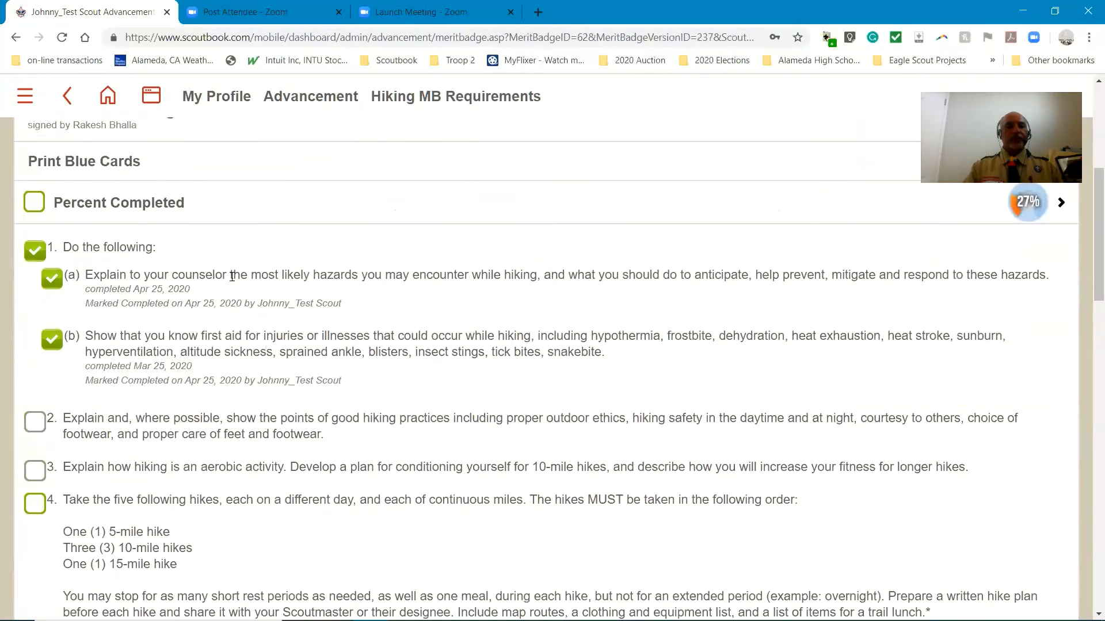
{"action": "scroll", "coordinate": [232, 276], "scroll_direction": "down", "scroll_amount": 6}
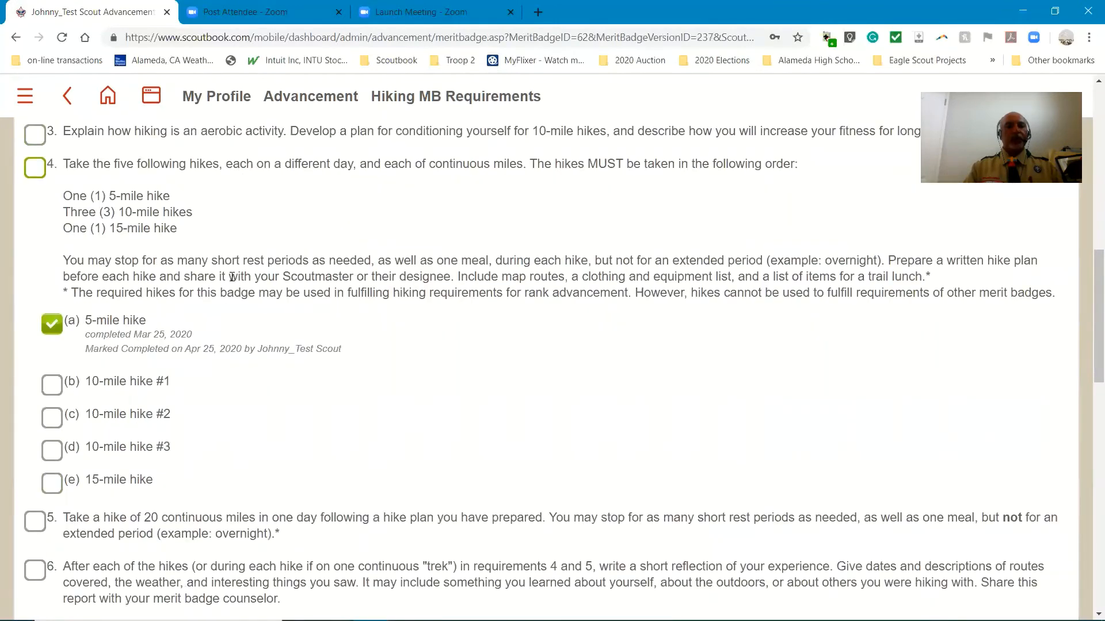
{"action": "scroll", "coordinate": [231, 277], "scroll_direction": "down", "scroll_amount": 6}
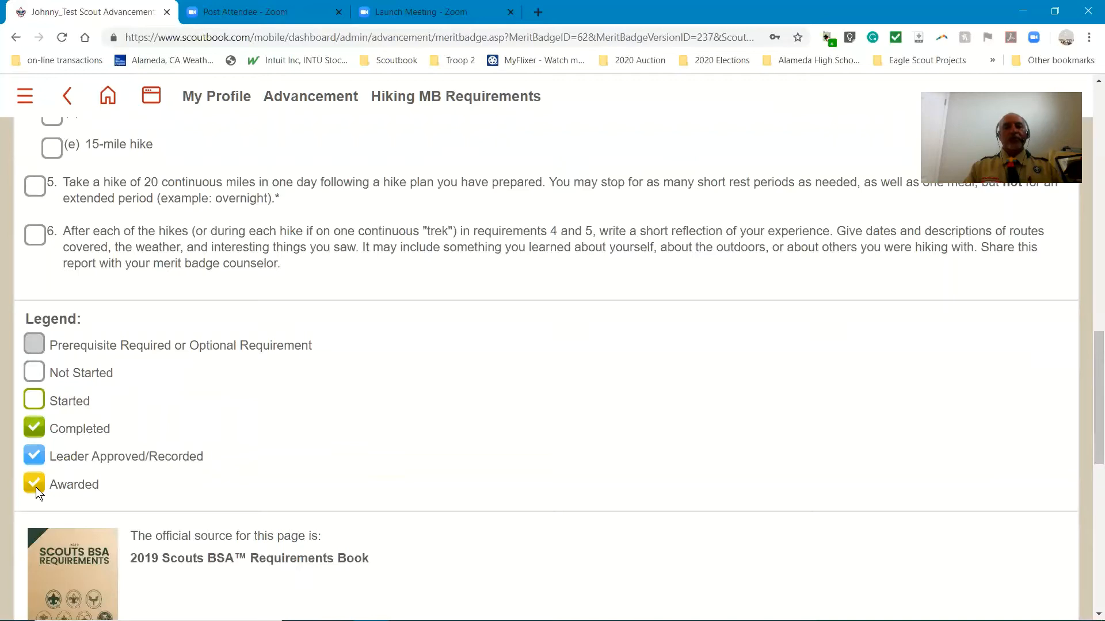
{"action": "scroll", "coordinate": [316, 482], "scroll_direction": "up", "scroll_amount": 9}
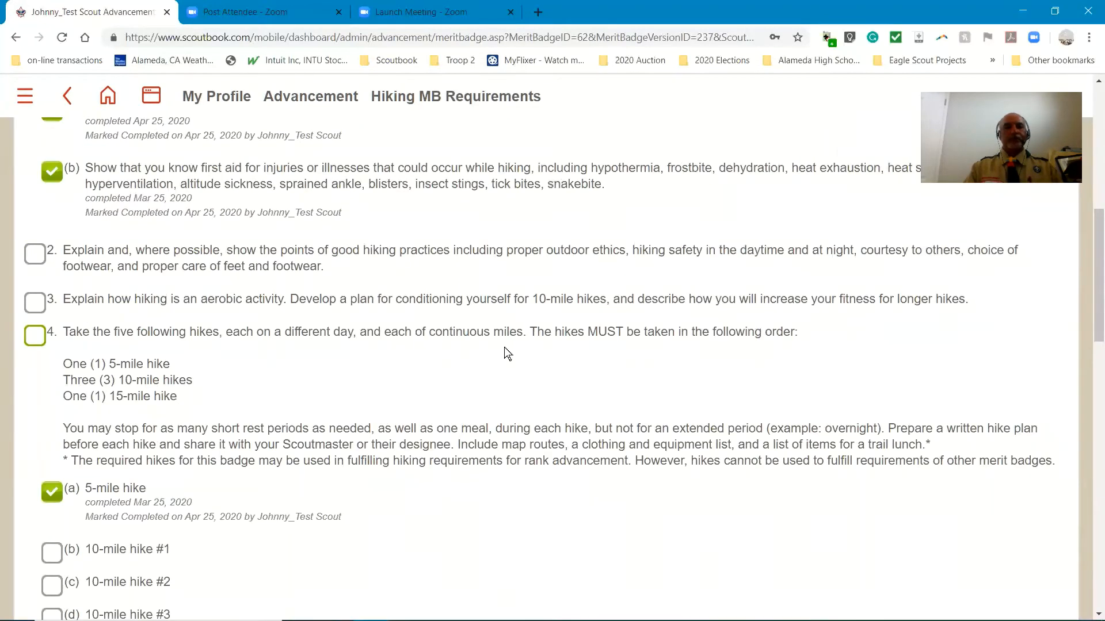
{"action": "scroll", "coordinate": [501, 350], "scroll_direction": "up", "scroll_amount": 3}
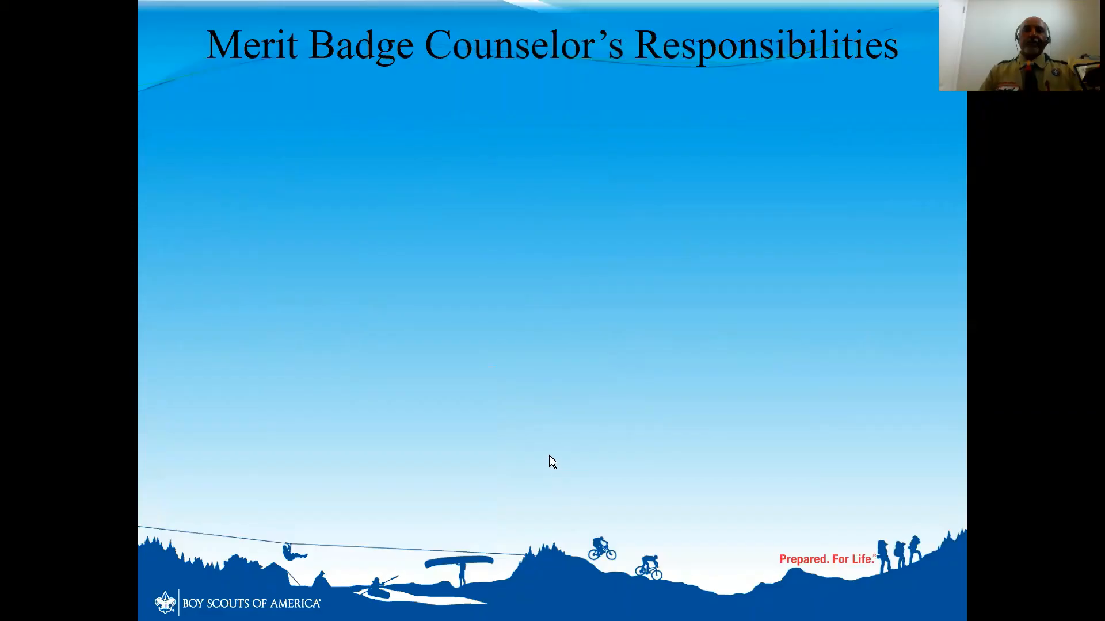
{"action": "left_click", "coordinate": [549, 454]}
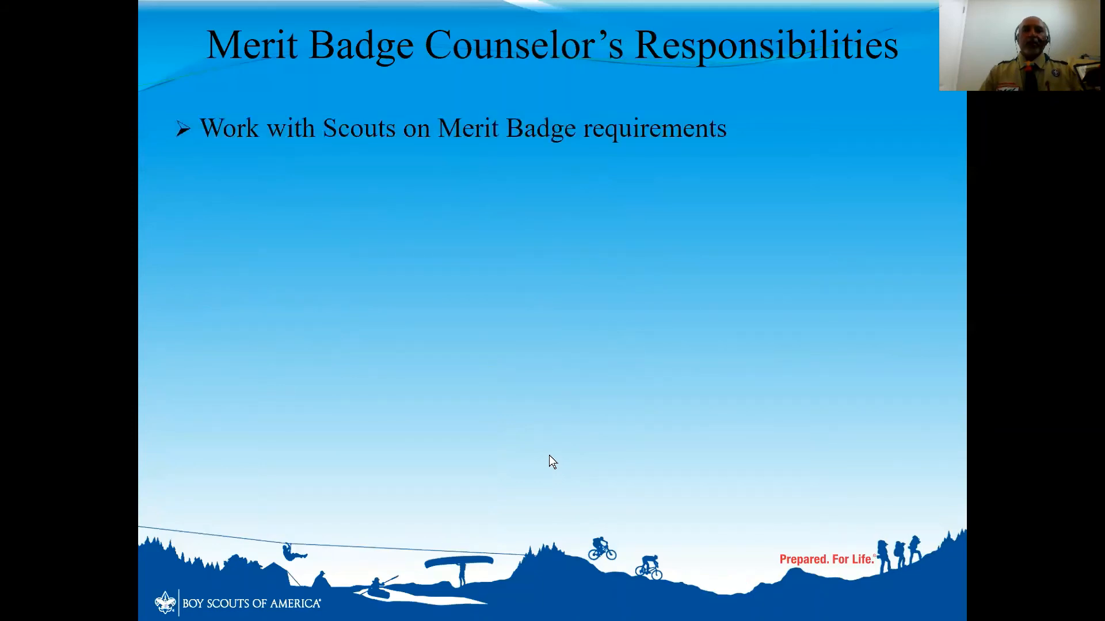